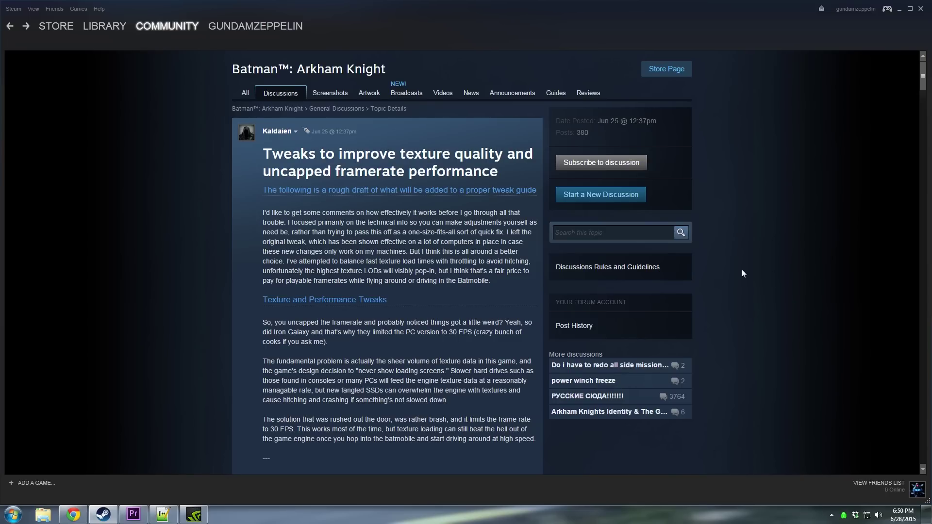
Scroll the Arkham Knight tweak thread down to the BmEngine.ini texture-streaming code block.
scroll(212, 264, "down", 1)
scroll(212, 265, "up", 1)
scroll(246, 260, "down", 5)
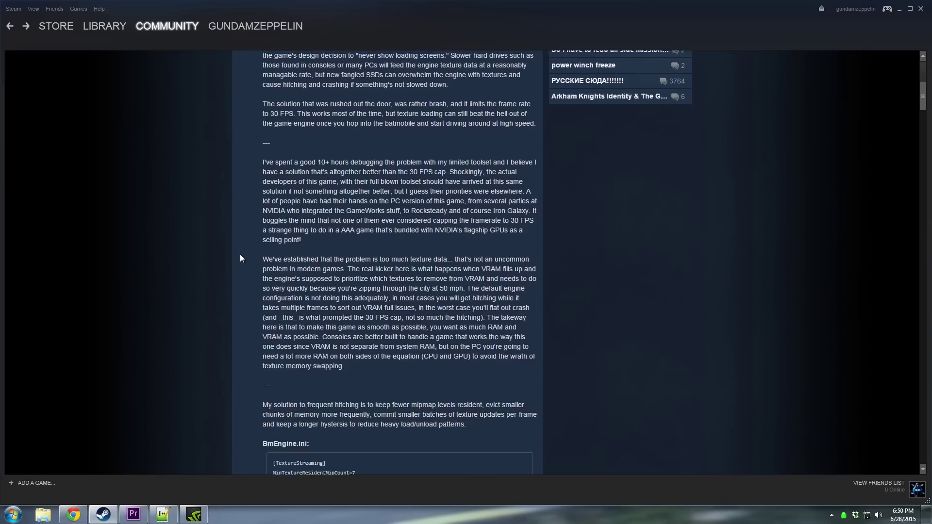
scroll(240, 254, "down", 5)
scroll(185, 239, "up", 5)
scroll(186, 239, "up", 5)
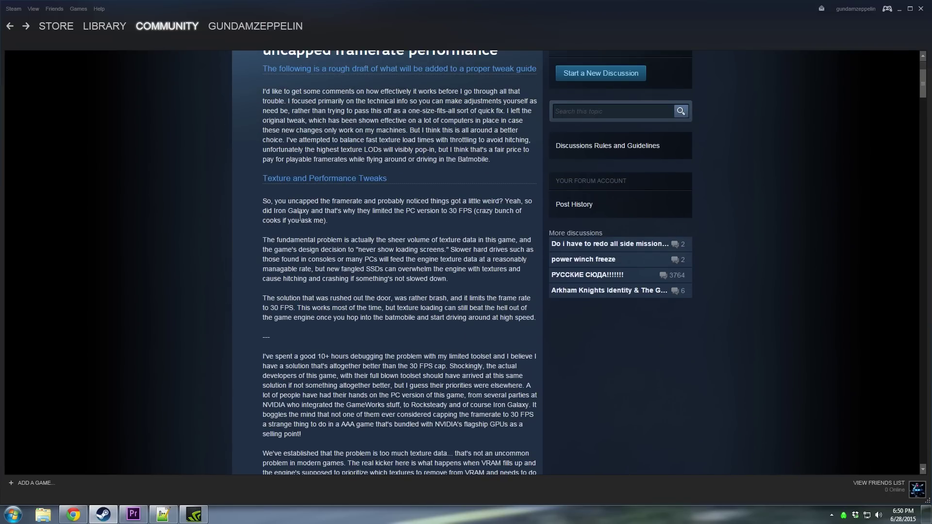
scroll(368, 338, "down", 3)
scroll(217, 315, "down", 2)
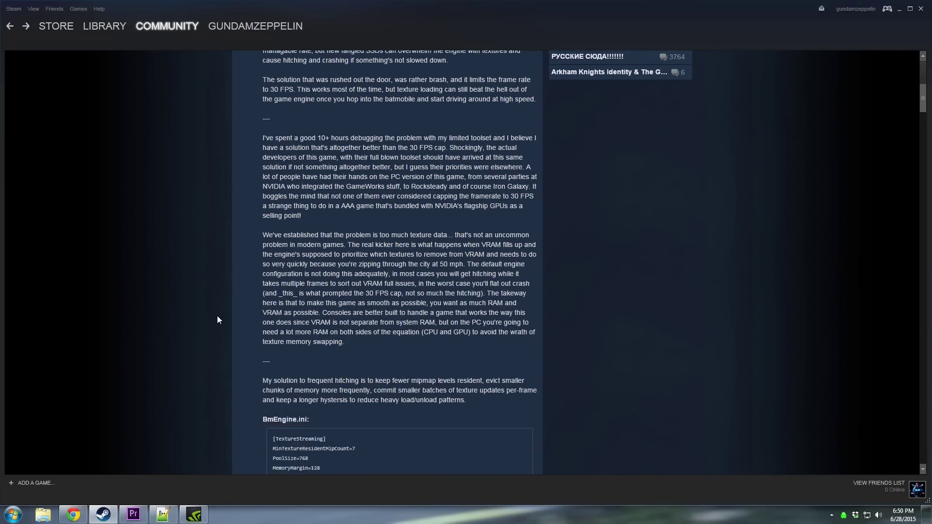
scroll(217, 315, "down", 4)
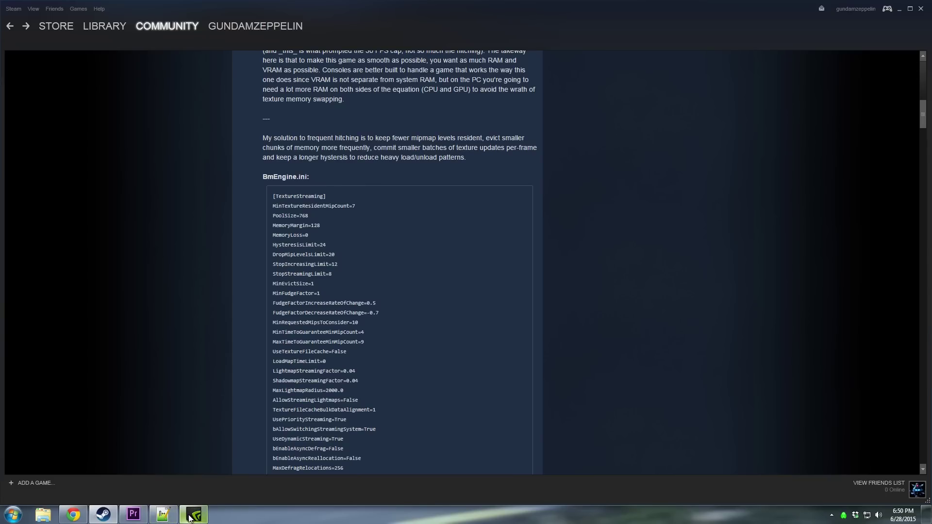
Compare the top of BaseSystemSettings.ini with the Steam guide, alternating between Notepad++ and Steam.
left_click(163, 514)
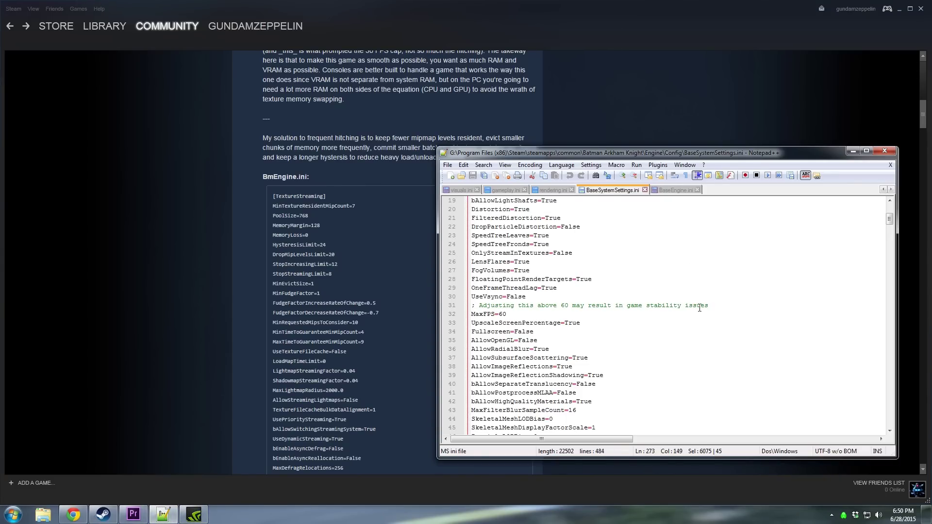
scroll(680, 330, "up", 5)
scroll(648, 350, "up", 1)
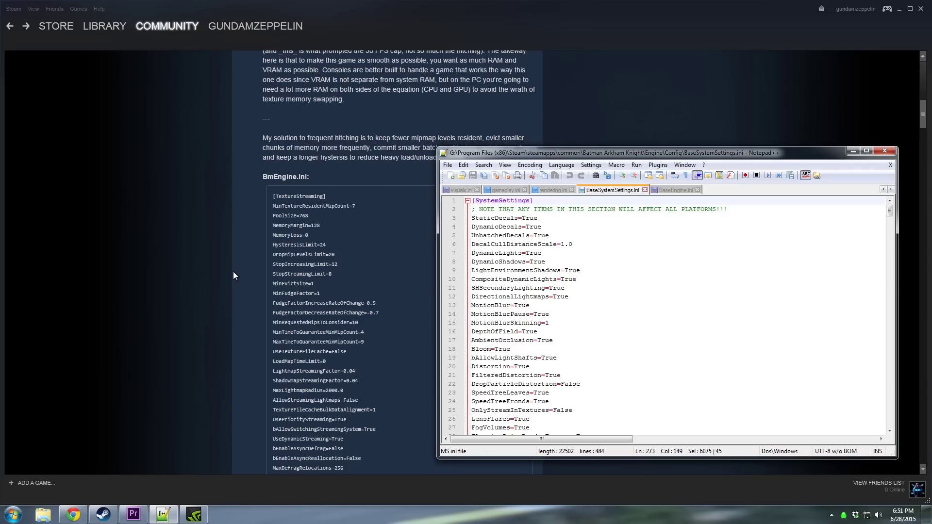
left_click(234, 275)
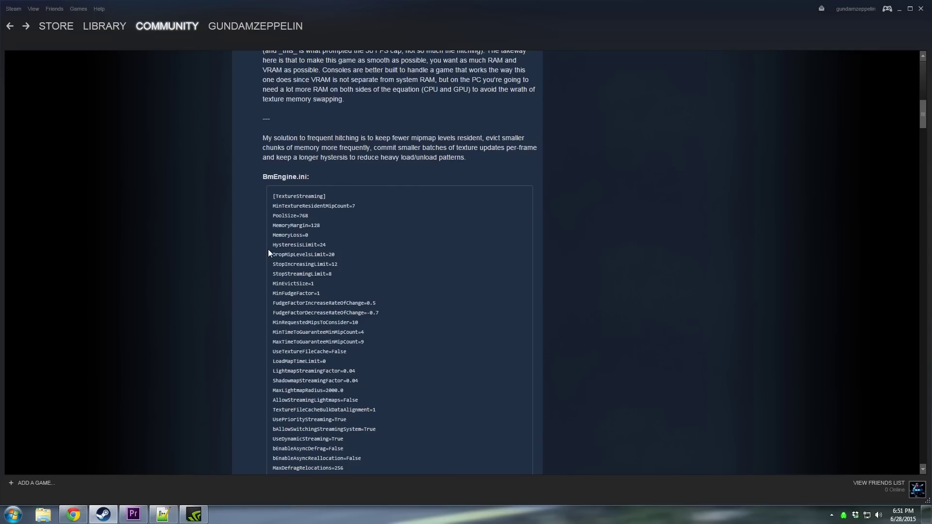
left_click(163, 515)
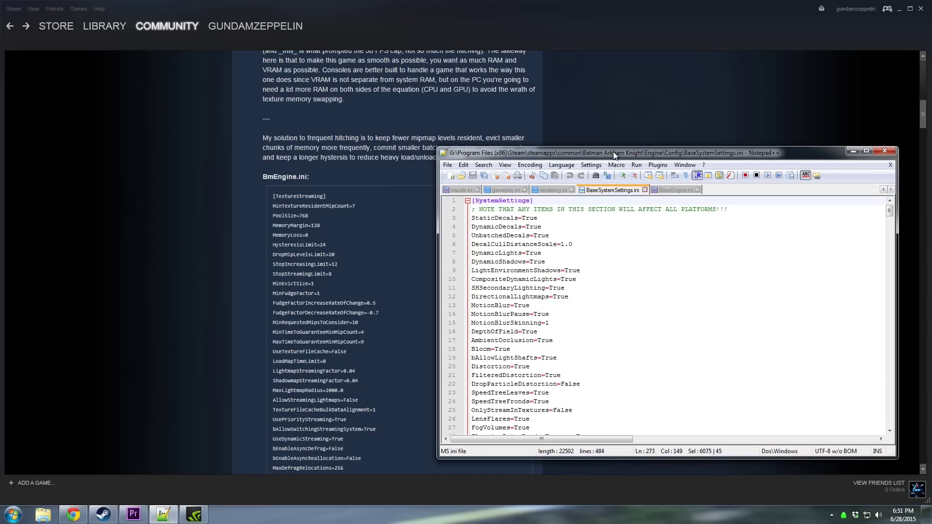
left_click(242, 253)
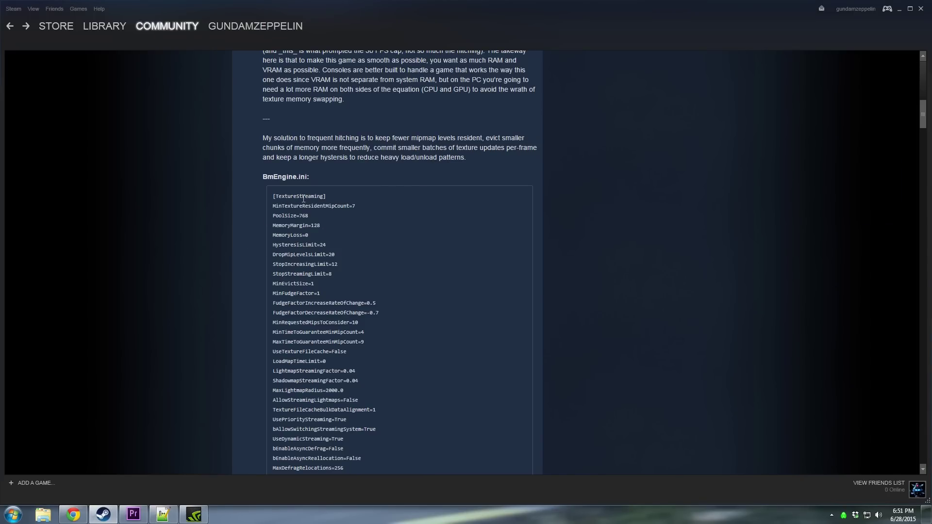
left_click(163, 515)
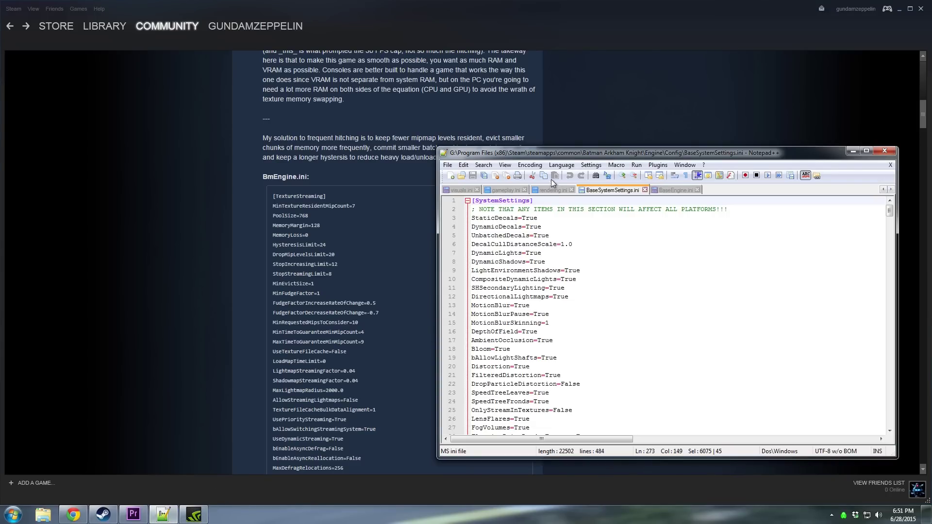
Show BaseEngine.ini's [TextureStreaming] section around line 456.
left_click(667, 192)
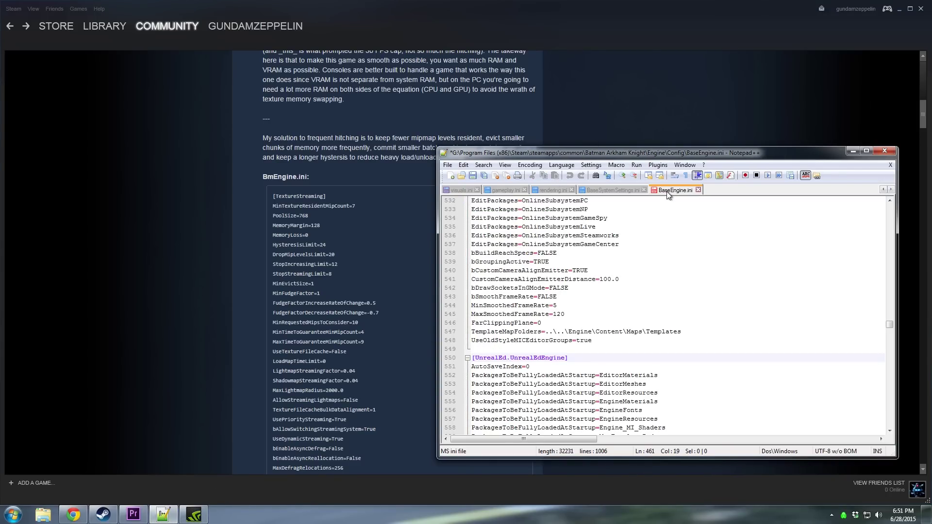
scroll(671, 208, "up", 7)
scroll(689, 262, "up", 7)
scroll(722, 293, "up", 7)
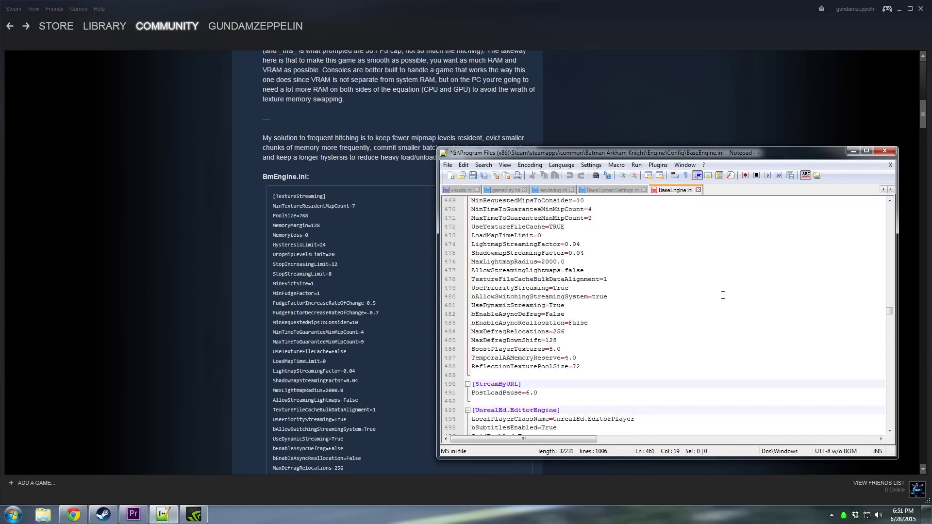
scroll(722, 295, "up", 8)
scroll(722, 295, "up", 9)
scroll(723, 295, "up", 10)
scroll(723, 295, "up", 9)
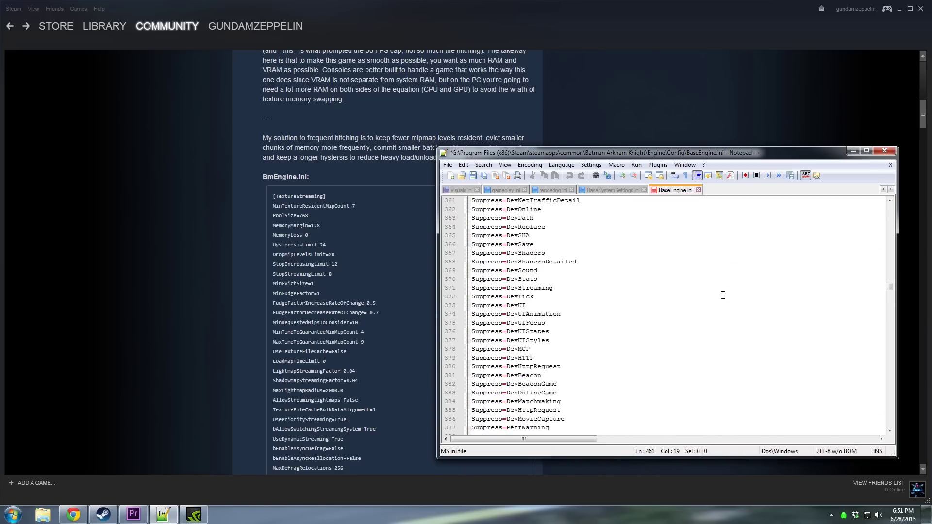
scroll(723, 295, "up", 10)
scroll(723, 295, "up", 4)
scroll(722, 295, "up", 9)
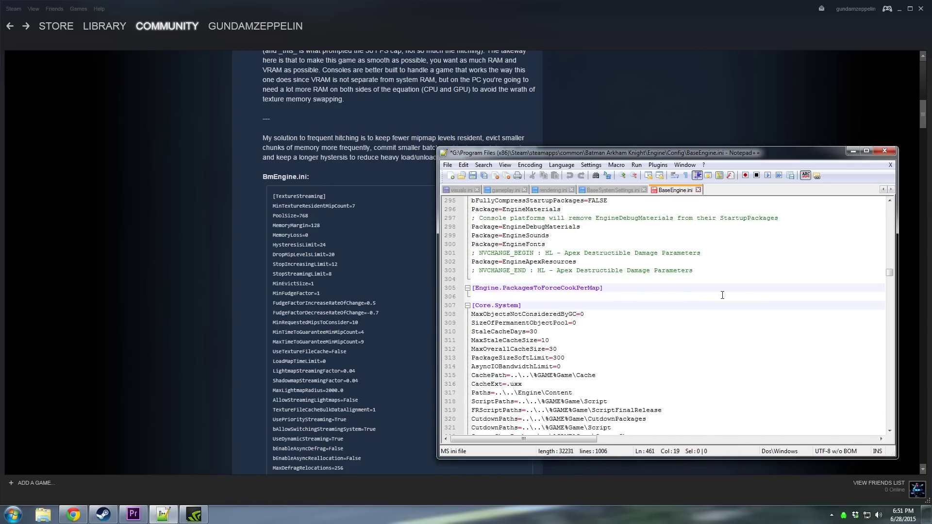
scroll(723, 295, "down", 20)
scroll(722, 295, "down", 20)
scroll(722, 295, "down", 3)
scroll(722, 296, "down", 3)
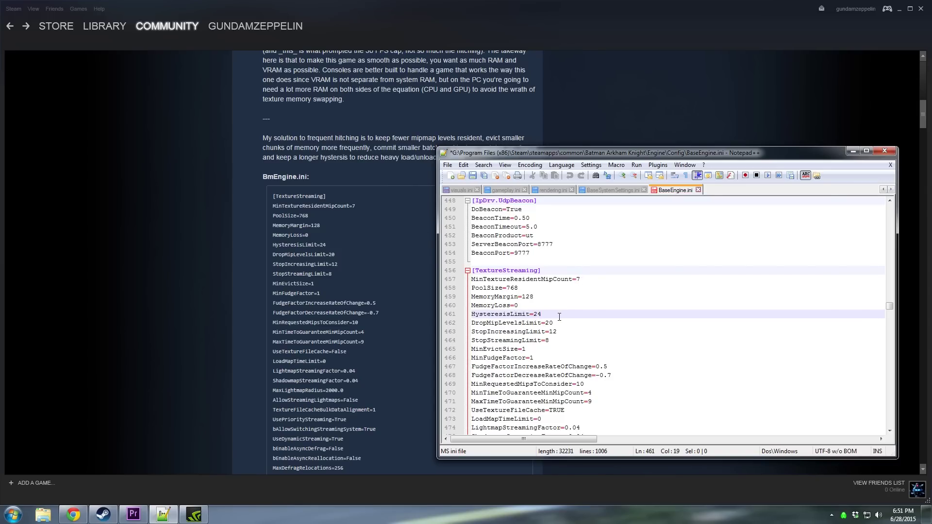
left_click(311, 227)
left_click_drag(313, 226, 321, 228)
left_click(315, 224)
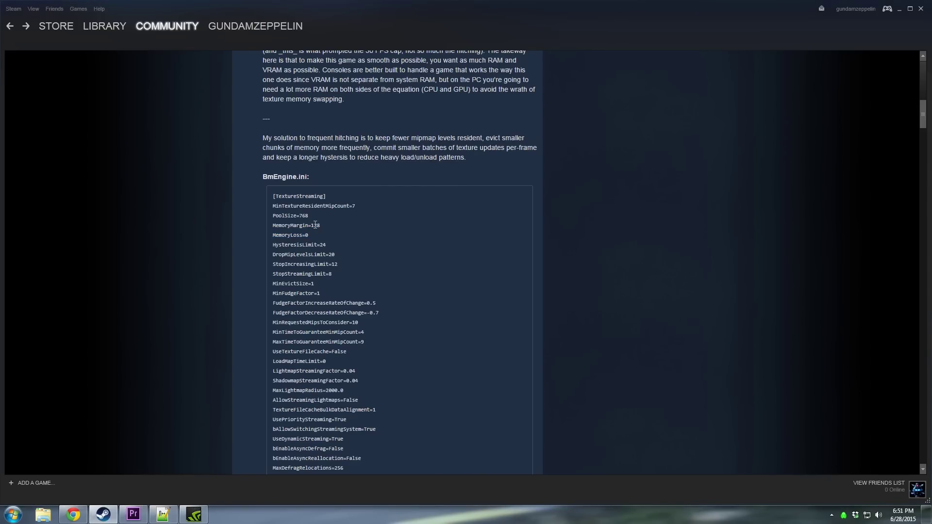
left_click(163, 514)
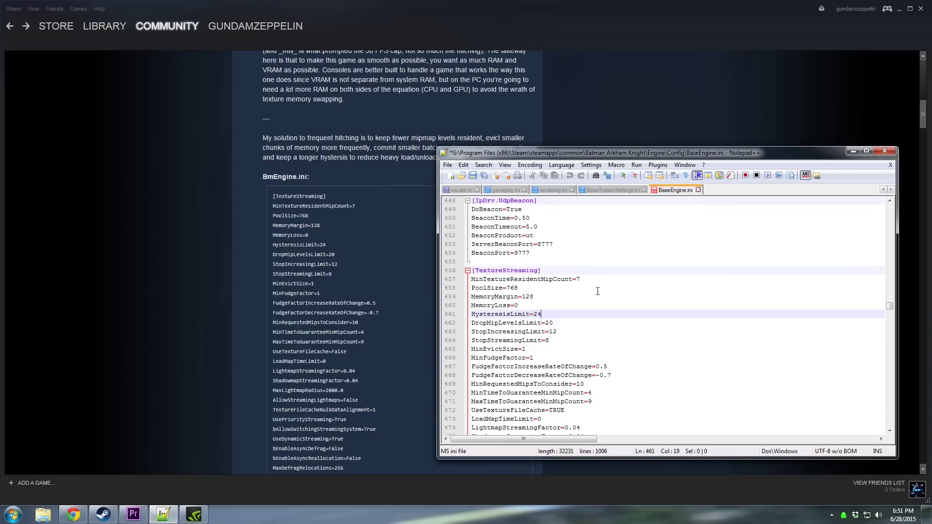
left_click(523, 296)
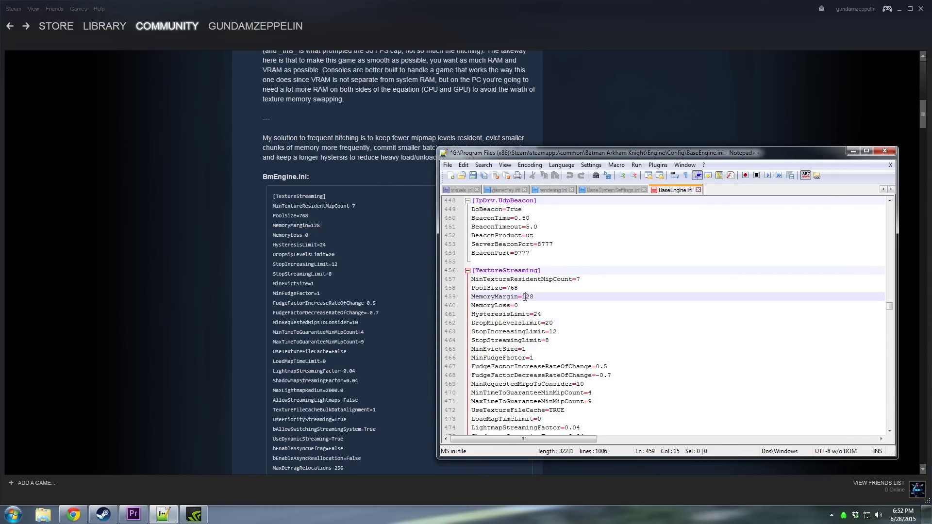
double_click(524, 297)
type("1")
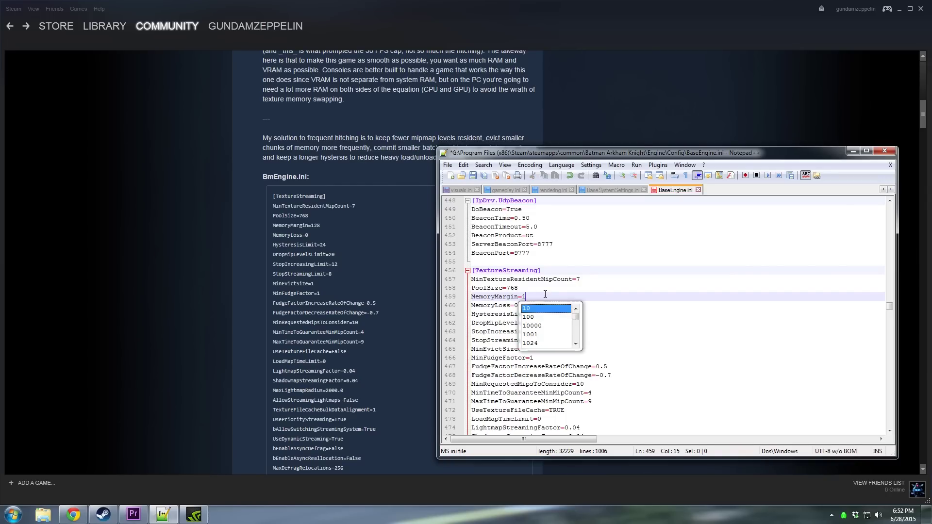
type("25")
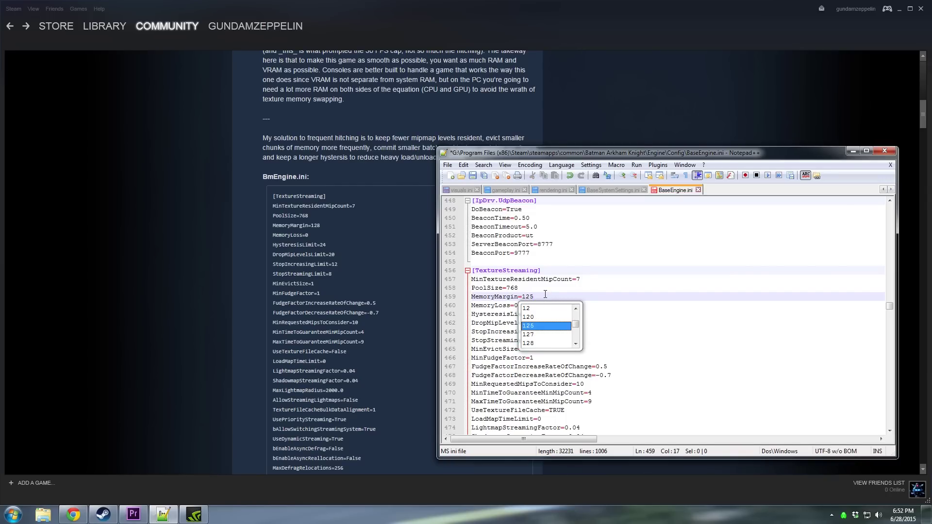
key("BackSpace")
type("8")
left_click(576, 281)
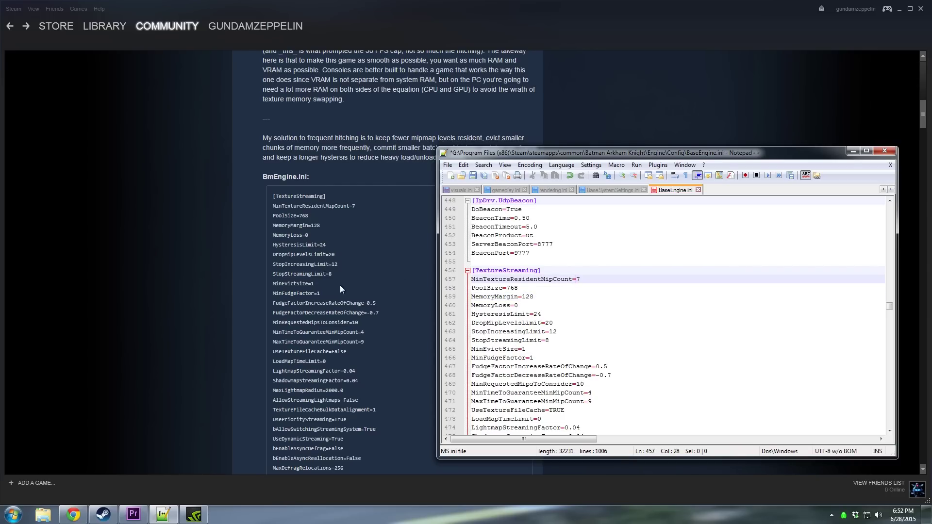
Check BaseEngine.ini's StopIncreasingLimit line against the guide's TextureStreaming values.
left_click(572, 332)
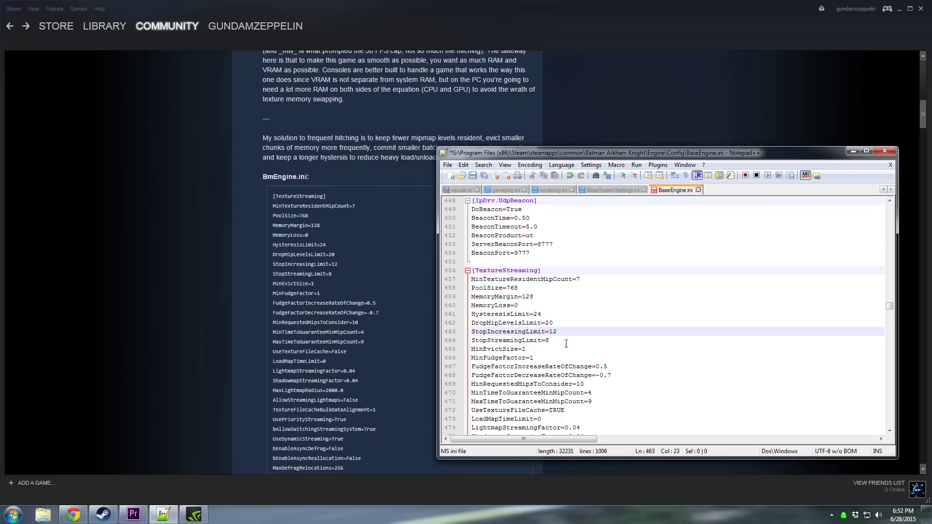
left_click(371, 366)
scroll(423, 351, "down", 1)
scroll(423, 352, "down", 2)
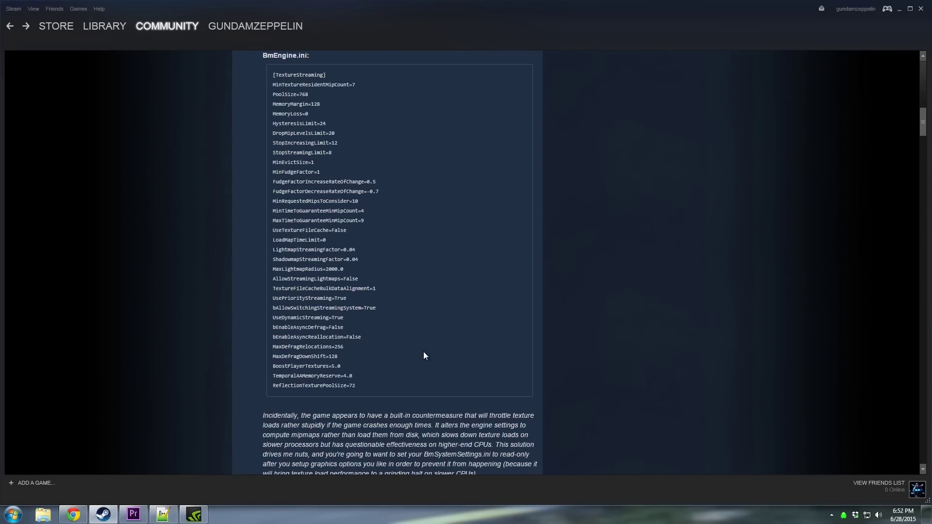
scroll(424, 351, "down", 2)
scroll(423, 356, "up", 1)
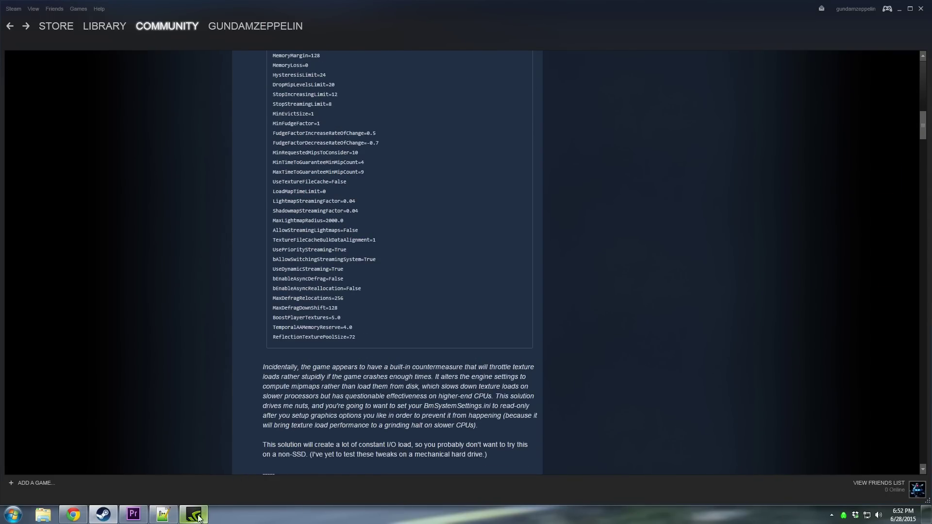
Review BaseEngine.ini's TextureStreaming values down through ReflectionTexturePoolSize.
left_click(163, 515)
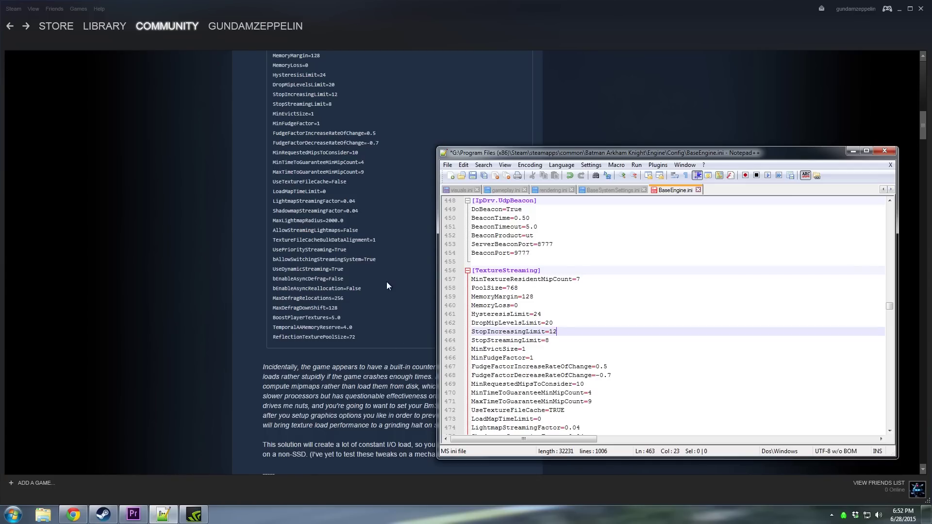
scroll(502, 353, "down", 3)
scroll(564, 352, "down", 5)
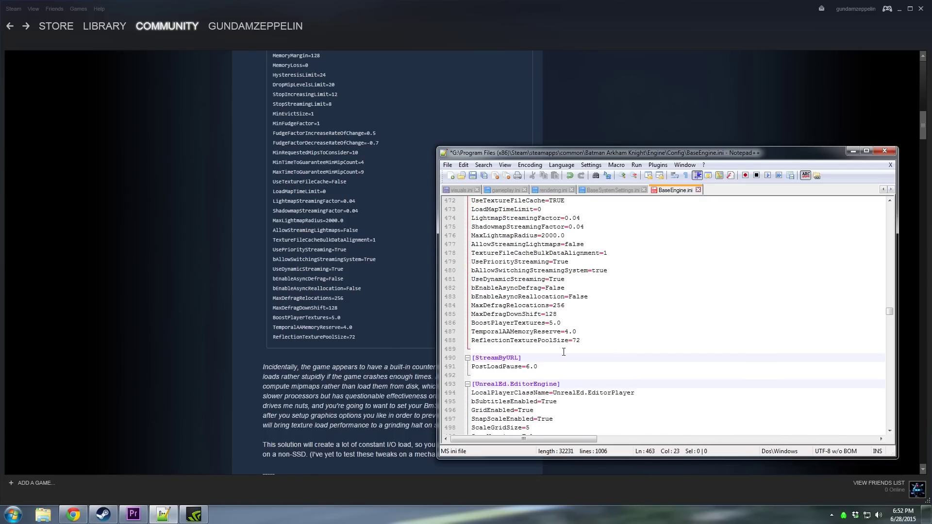
scroll(563, 351, "up", 2)
scroll(563, 353, "up", 1)
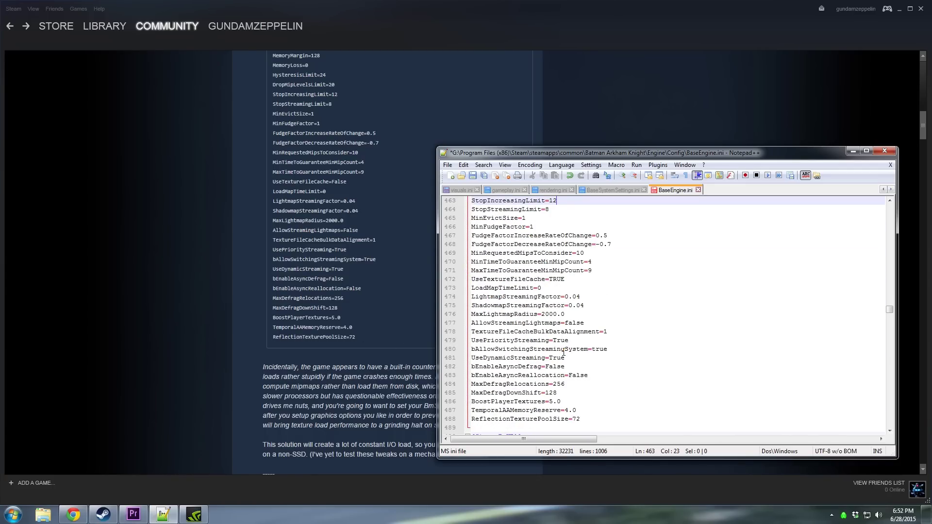
scroll(631, 335, "down", 4)
scroll(607, 325, "down", 2)
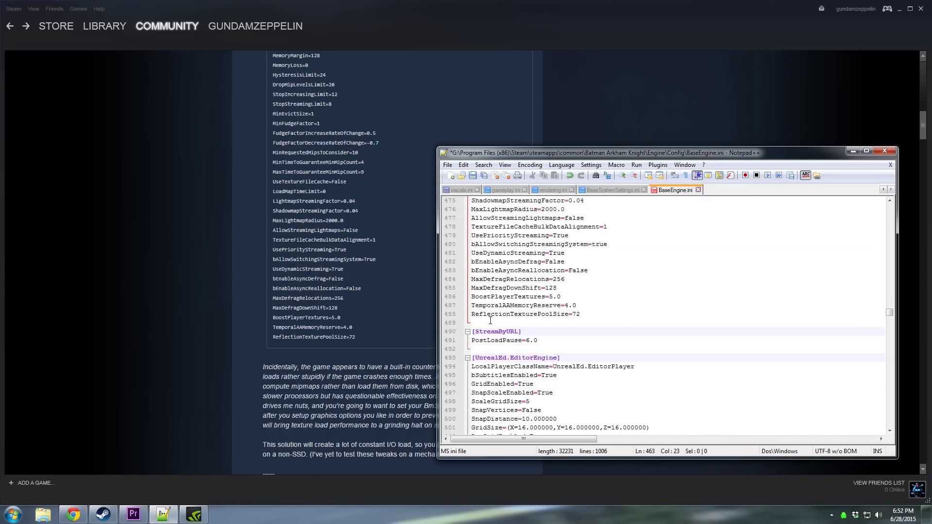
scroll(572, 316, "down", 10)
scroll(533, 301, "down", 11)
scroll(529, 300, "down", 7)
scroll(532, 305, "up", 5)
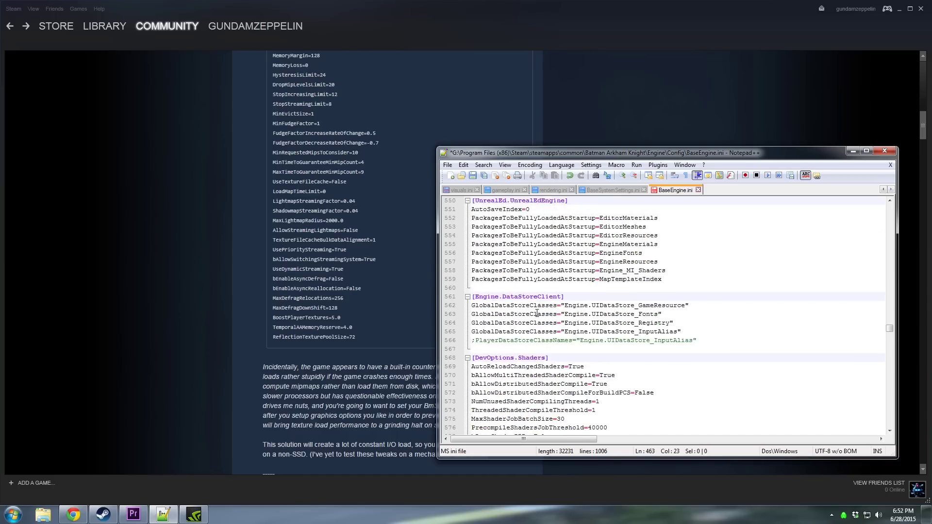
scroll(534, 310, "up", 12)
scroll(537, 315, "up", 7)
scroll(537, 314, "up", 5)
scroll(485, 320, "up", 8)
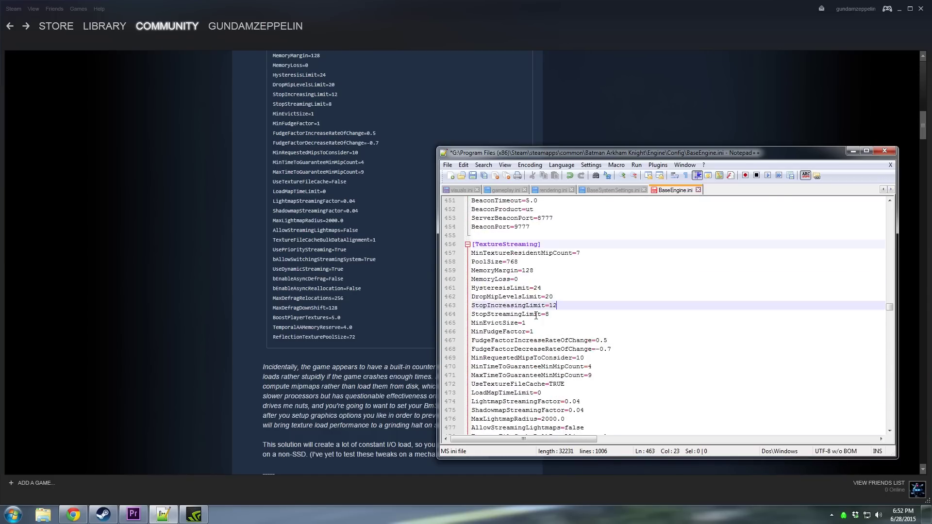
scroll(446, 328, "up", 2)
Scroll the Steam guide to its BmSystemSettings.ini block with UseVsync=False and MaxFPS=60.
left_click(279, 340)
scroll(273, 356, "down", 3)
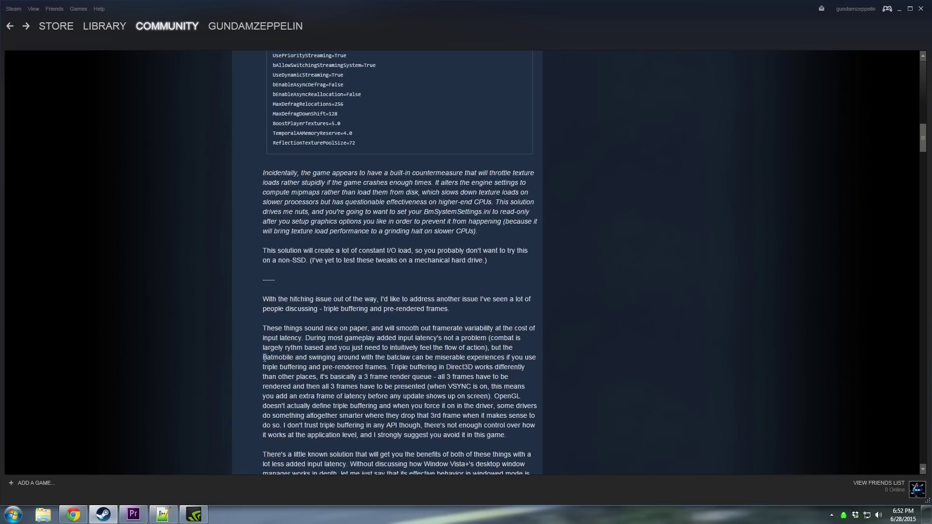
scroll(255, 355, "down", 1)
scroll(251, 345, "down", 1)
scroll(251, 343, "down", 4)
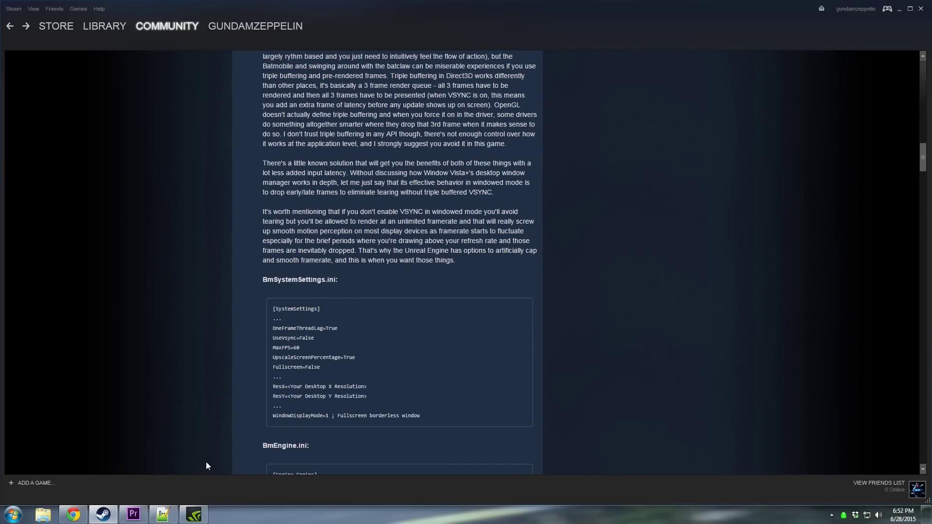
Bring up BaseSystemSettings.ini and scroll down to its vsync, frame cap and fullscreen lines.
left_click(164, 515)
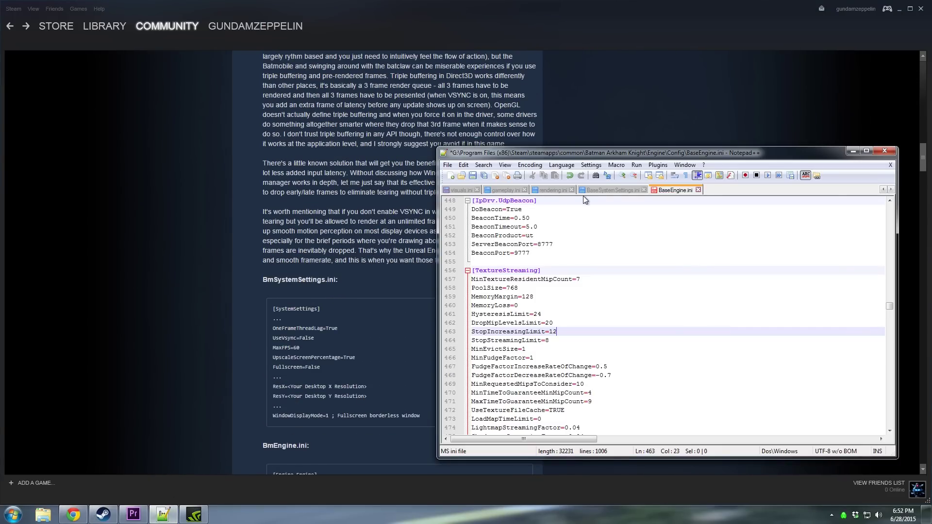
left_click(607, 191)
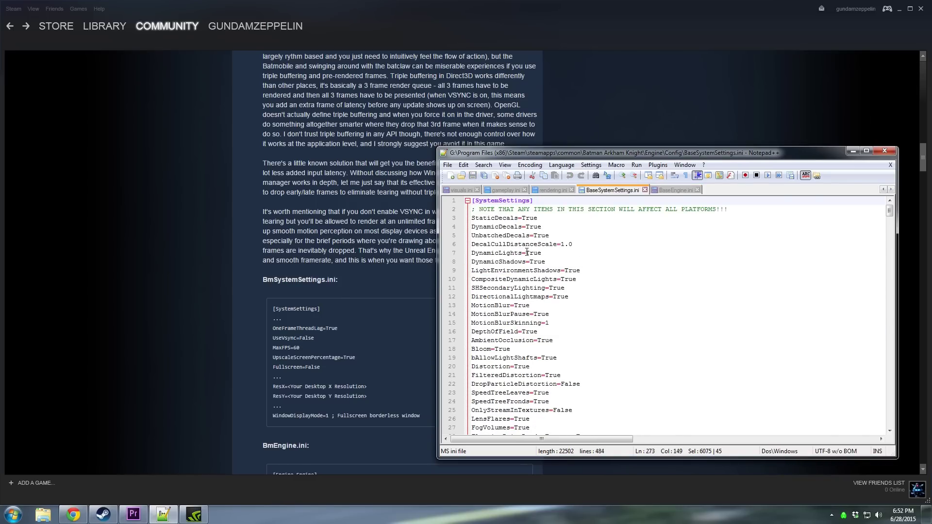
scroll(516, 350, "down", 1)
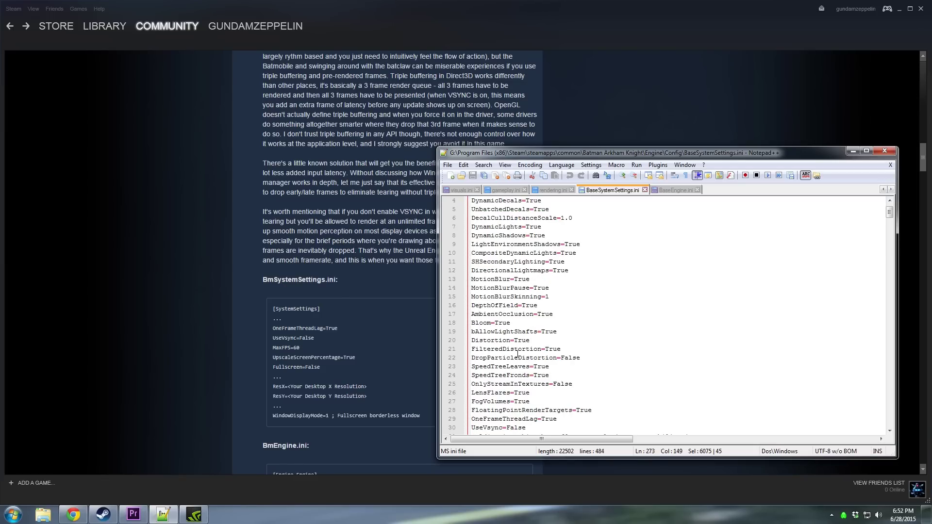
scroll(534, 398, "down", 1)
scroll(534, 398, "down", 1)
scroll(534, 398, "down", 1)
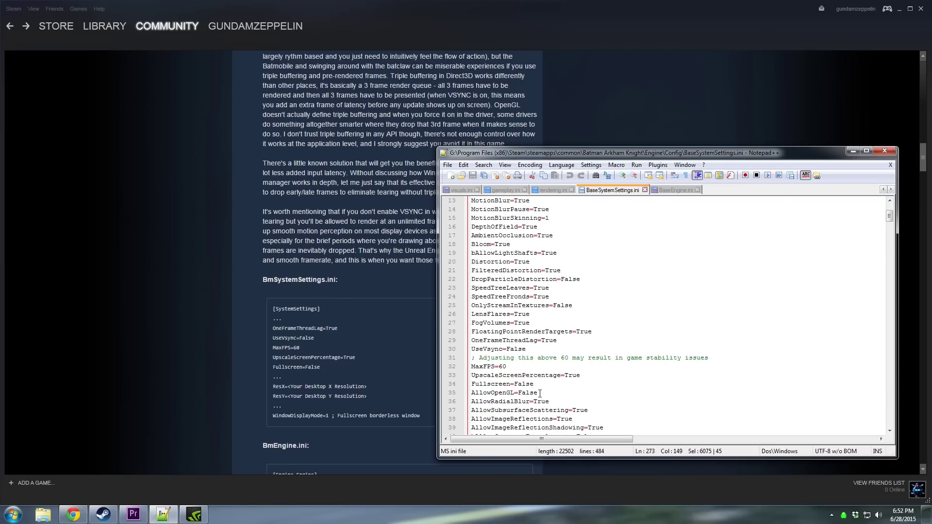
scroll(564, 380, "down", 5)
scroll(564, 379, "down", 1)
scroll(563, 380, "down", 2)
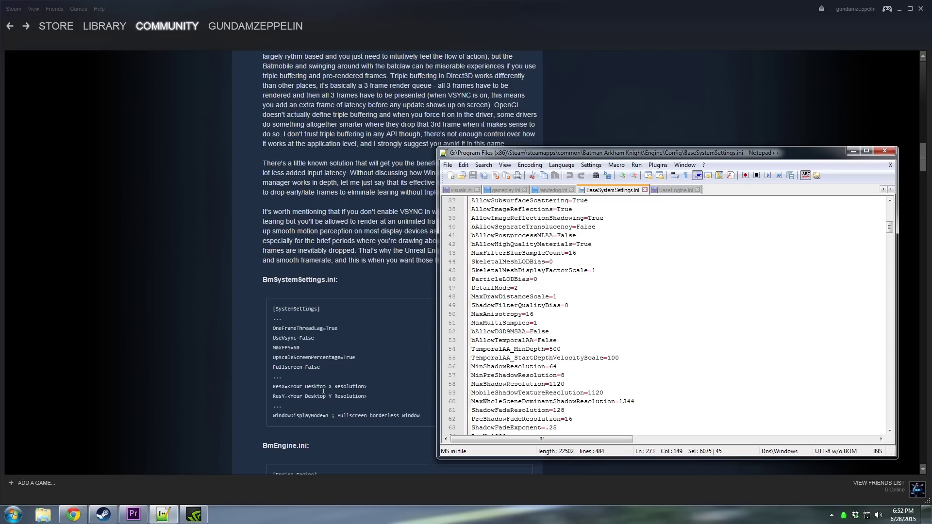
scroll(521, 376, "down", 2)
scroll(500, 350, "down", 1)
scroll(483, 323, "down", 1)
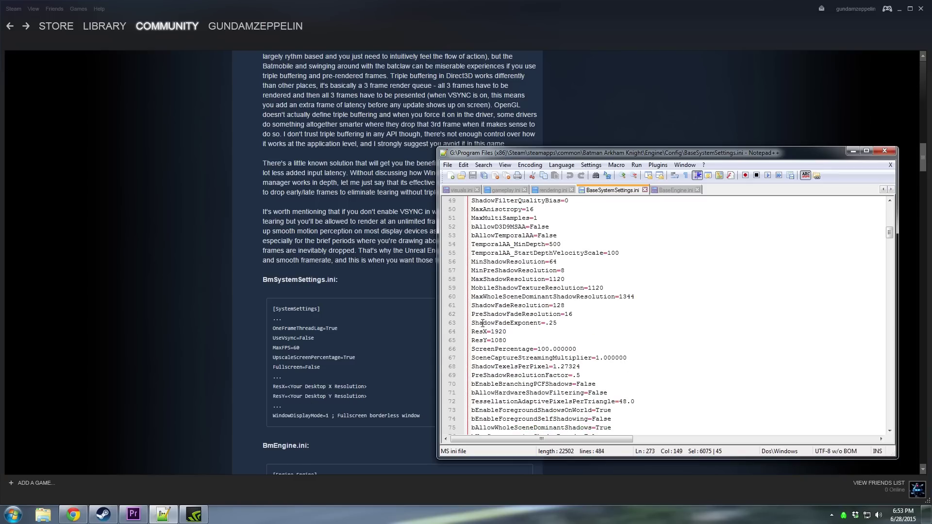
Check the ResX=1920 and ResY=1080 lines against the guide's desktop resolution.
left_click(508, 332)
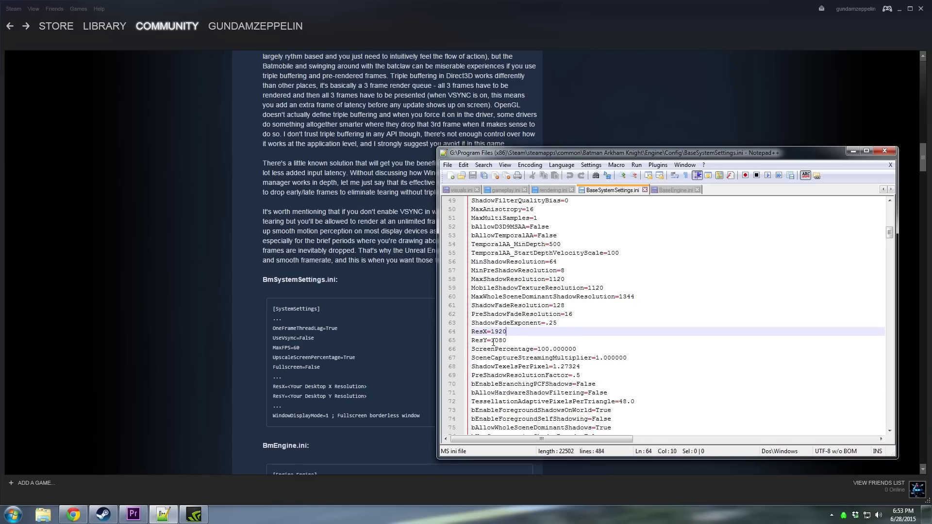
left_click(504, 340)
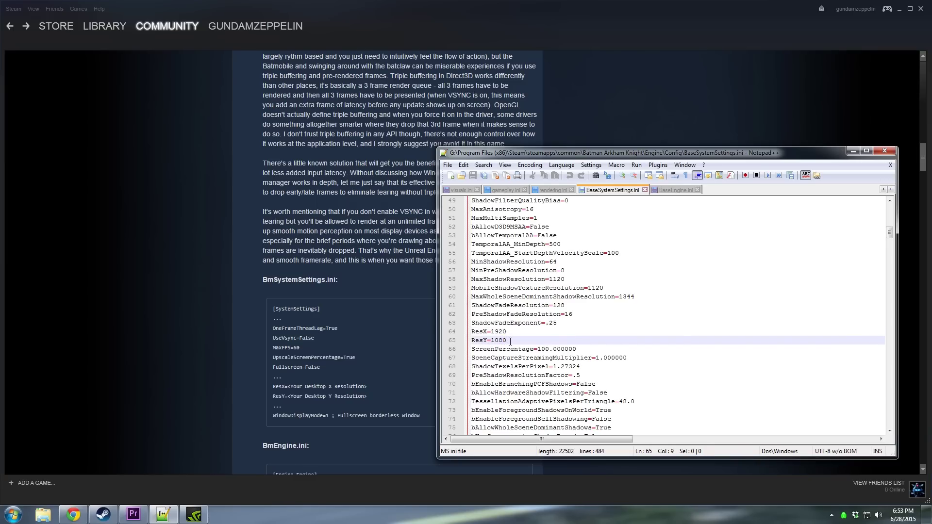
left_click(511, 341)
Scroll the Steam guide to its TextureGroup settings block.
left_click(203, 395)
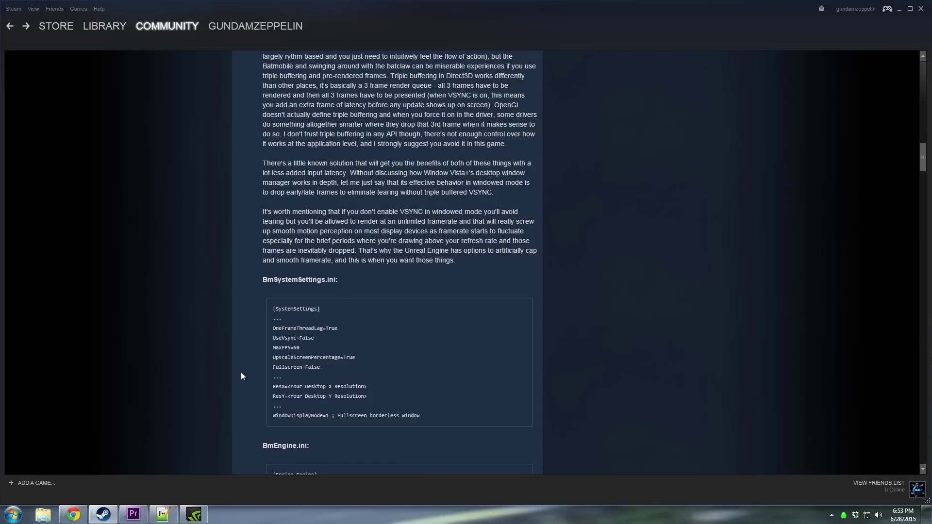
scroll(241, 371, "down", 2)
scroll(241, 365, "down", 4)
scroll(242, 365, "down", 5)
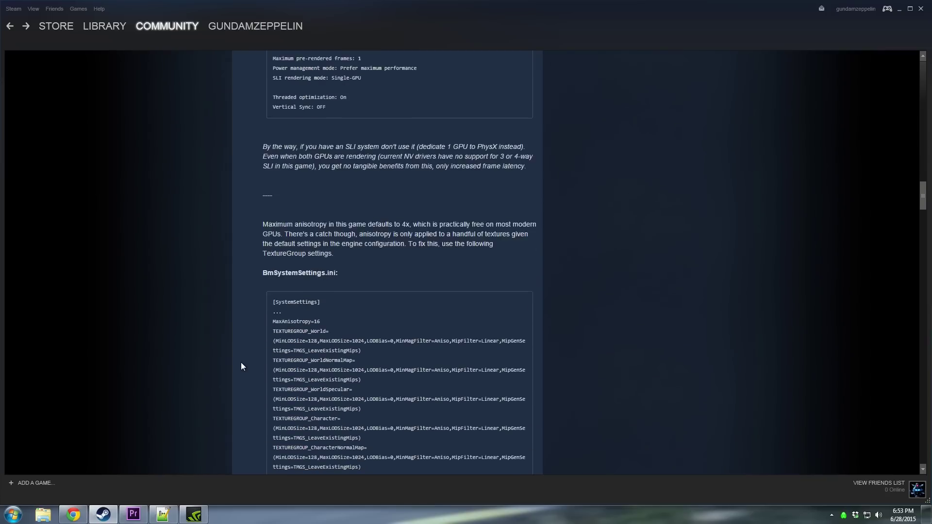
scroll(241, 366, "down", 2)
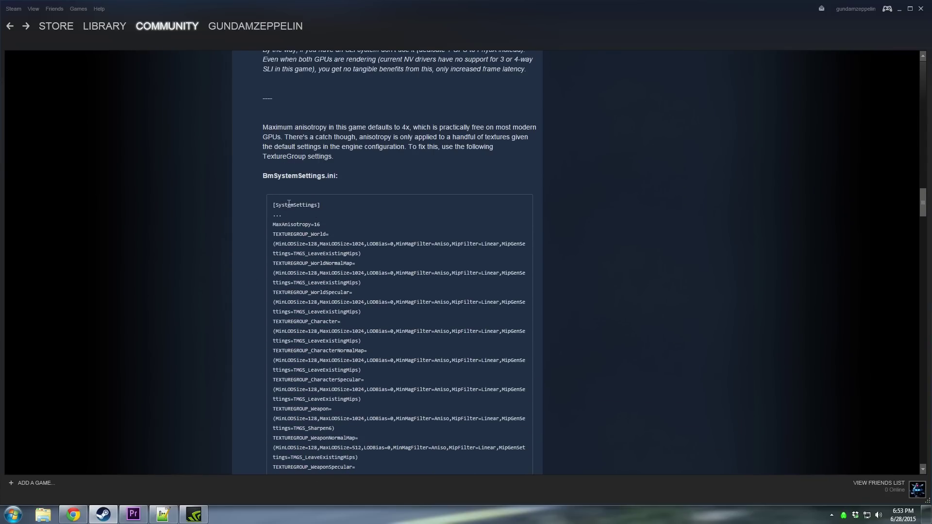
scroll(287, 188, "down", 2)
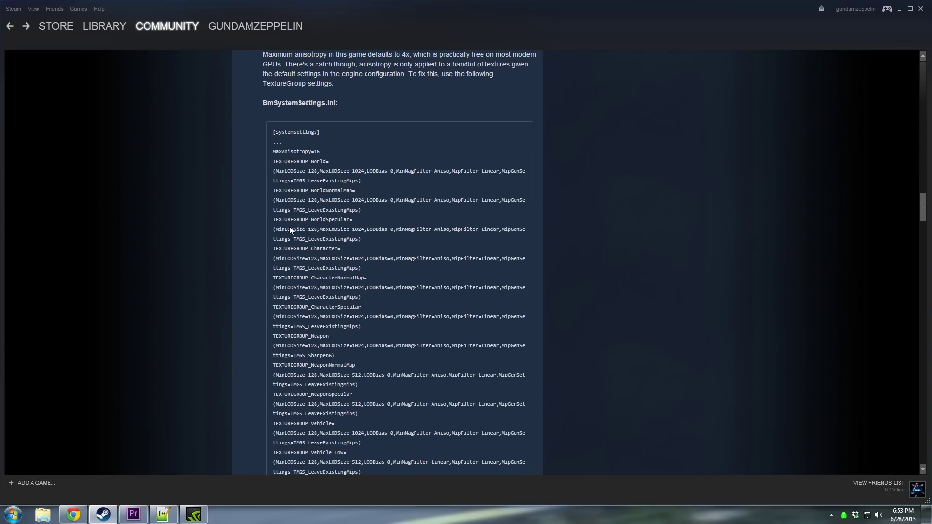
scroll(291, 228, "down", 5)
scroll(299, 353, "down", 5)
scroll(302, 354, "up", 6)
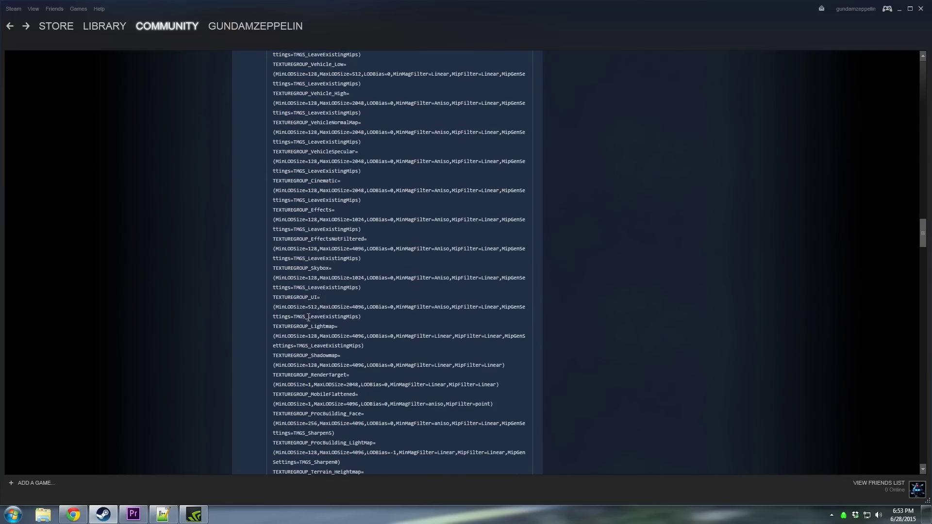
scroll(301, 330, "up", 6)
scroll(300, 309, "up", 6)
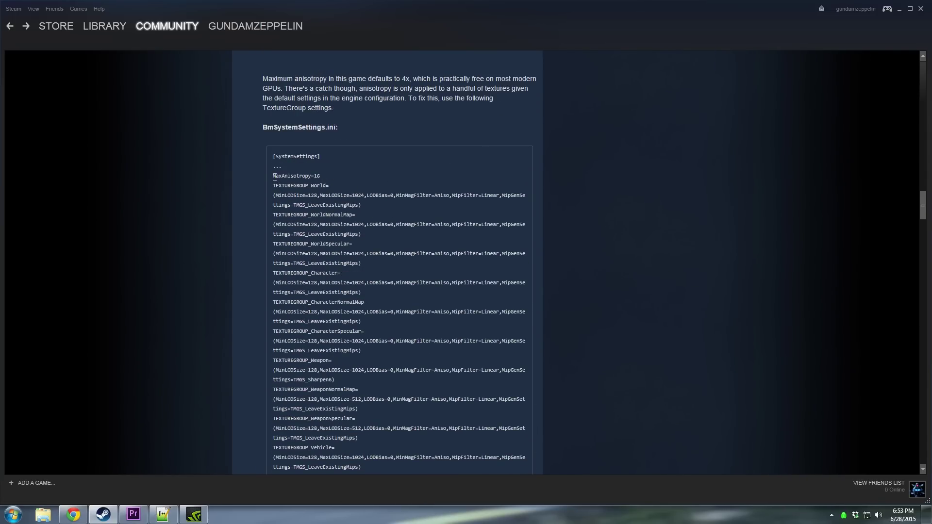
Copy the guide's settings from MaxAnisotropy=16 through the end of the TEXTUREGROUP lines.
mouse_move(272, 178)
left_mouse_down()
mouse_move(340, 486)
mouse_move(426, 395)
mouse_move(426, 383)
mouse_move(422, 437)
mouse_move(316, 403)
mouse_move(340, 369)
mouse_move(372, 359)
left_mouse_up()
right_click(372, 358)
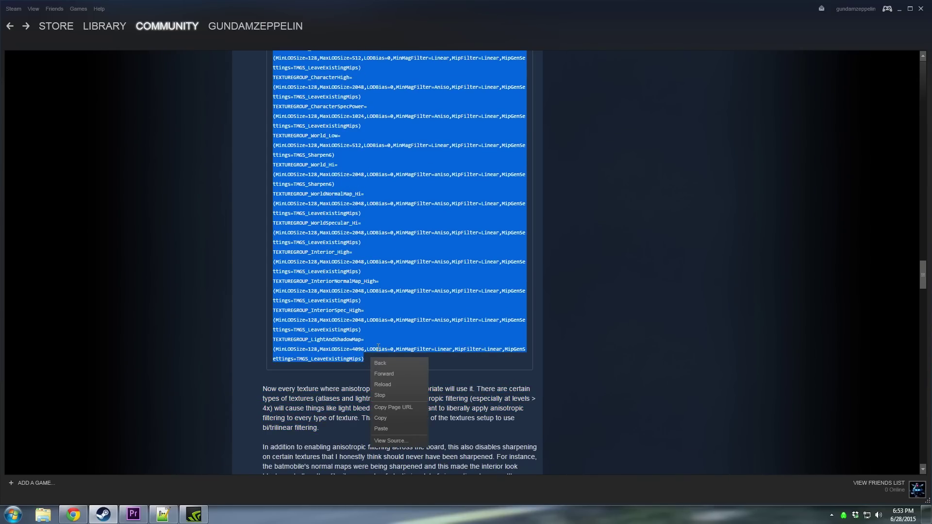
left_click(386, 417)
Scroll BaseSystemSettings.ini to the MaxAnisotropy line near line 229.
left_click(163, 515)
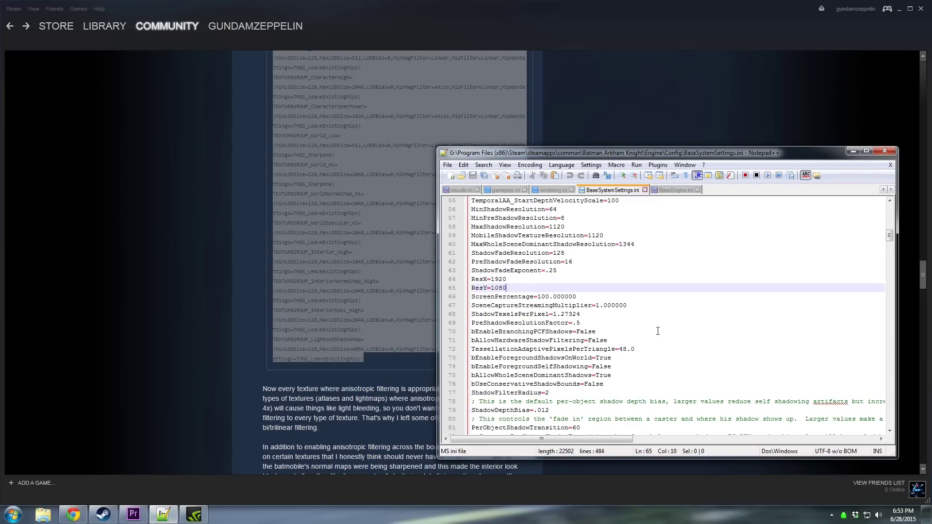
scroll(657, 331, "down", 10)
scroll(658, 331, "down", 7)
scroll(658, 331, "down", 7)
scroll(658, 331, "down", 7)
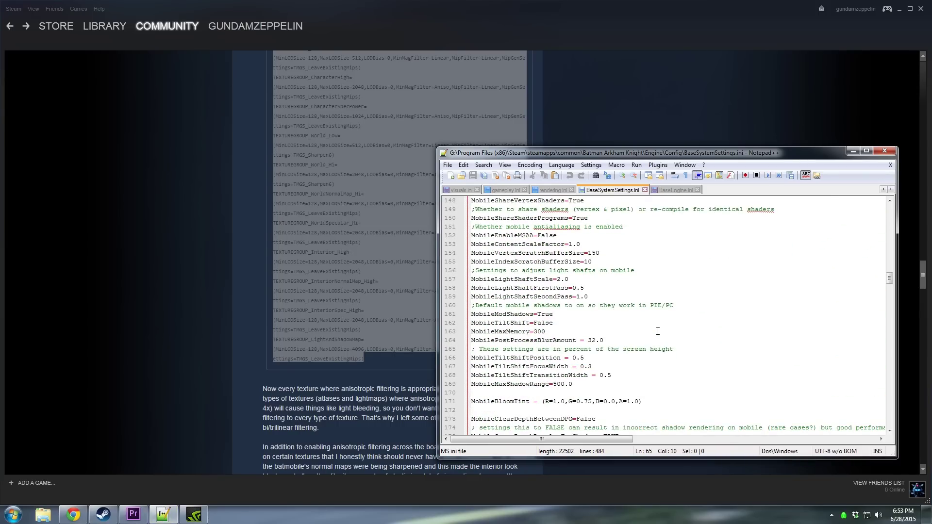
scroll(657, 331, "down", 4)
scroll(658, 331, "down", 7)
scroll(658, 331, "down", 4)
scroll(658, 331, "down", 1)
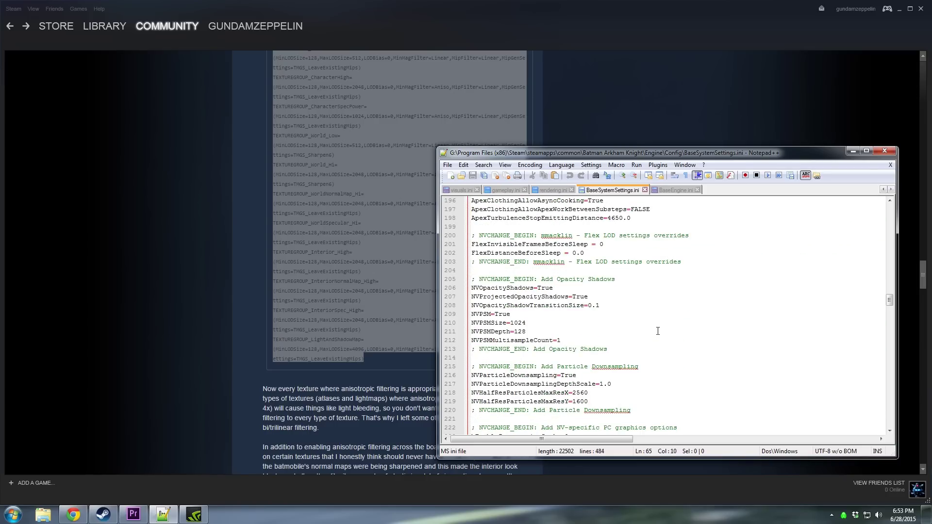
scroll(658, 331, "down", 4)
scroll(658, 331, "down", 4)
scroll(617, 315, "down", 1)
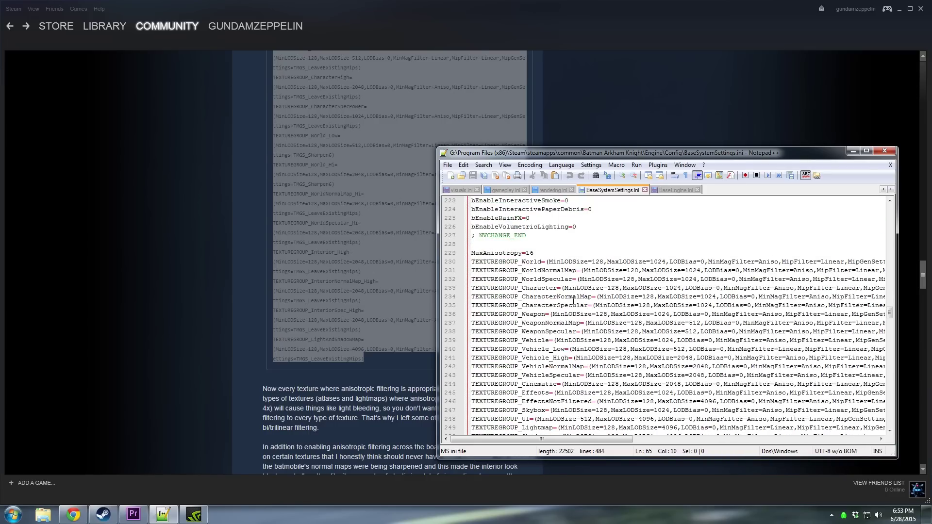
left_click(475, 253)
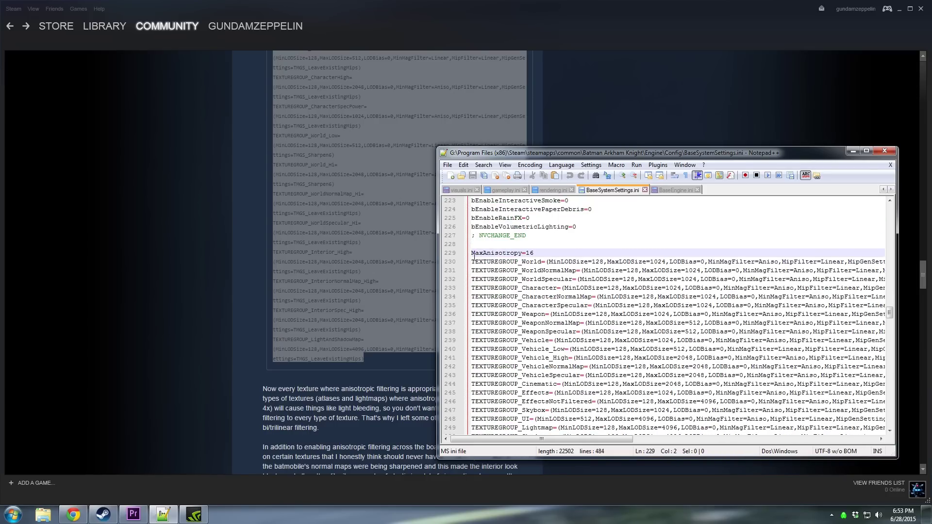
scroll(475, 256, "down", 3)
scroll(486, 267, "down", 7)
scroll(493, 275, "up", 2)
scroll(493, 275, "up", 2)
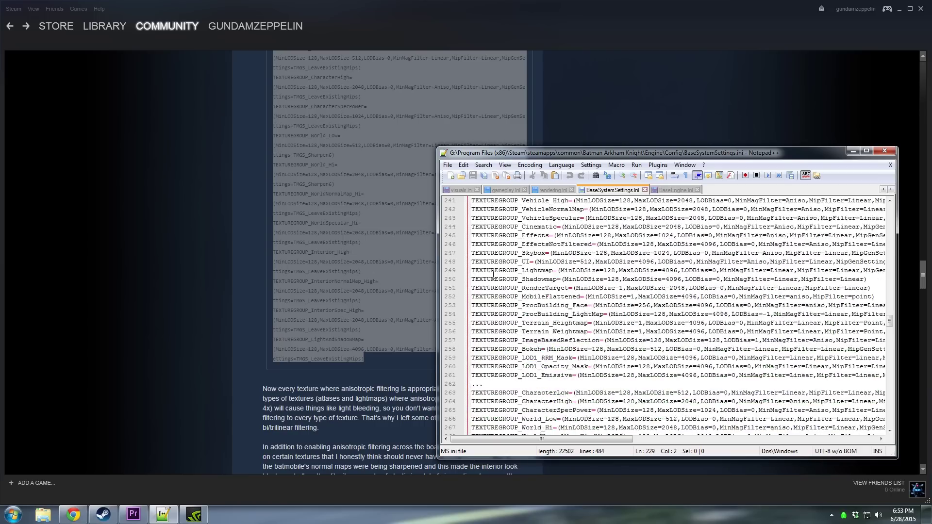
scroll(493, 275, "up", 7)
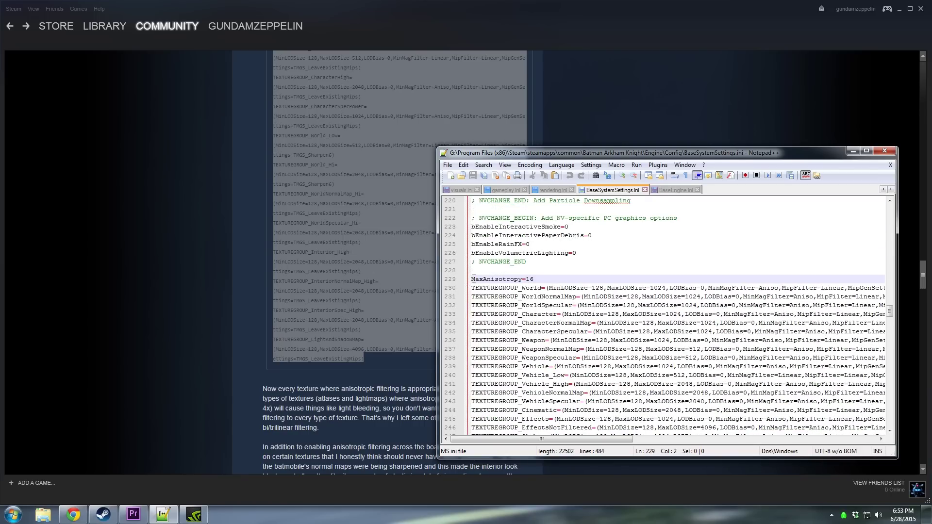
Paste the guide's texture settings over the MaxAnisotropy and TEXTUREGROUP lines.
mouse_move(473, 278)
left_mouse_down()
mouse_move(618, 444)
mouse_move(896, 224)
left_mouse_up()
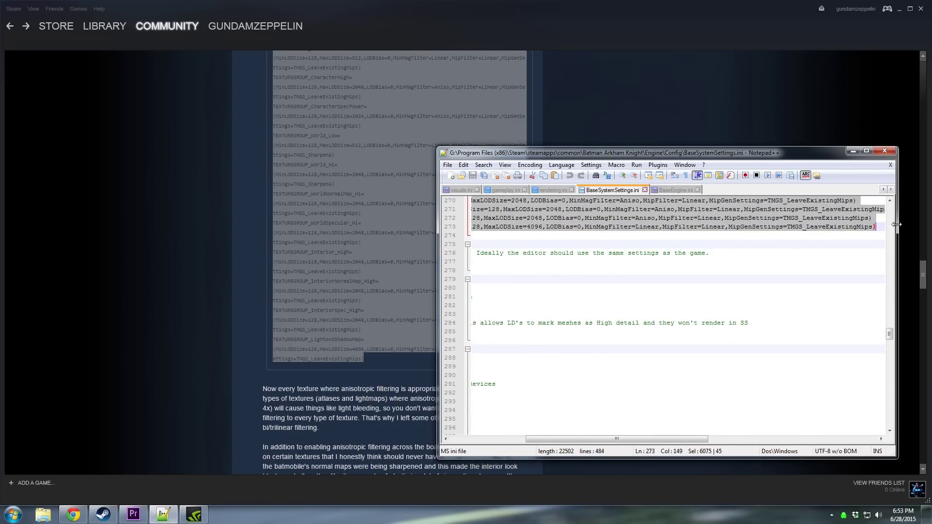
right_click(738, 224)
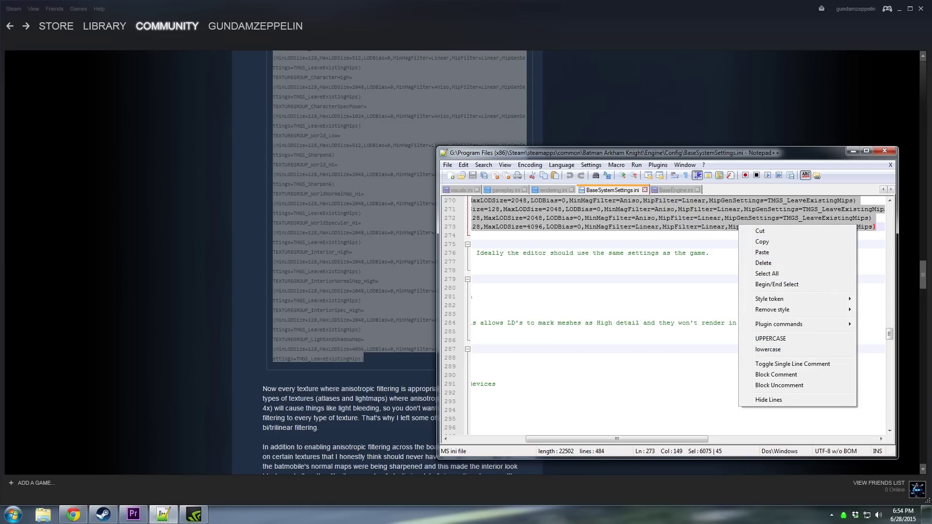
left_click(586, 218)
scroll(756, 275, "up", 7)
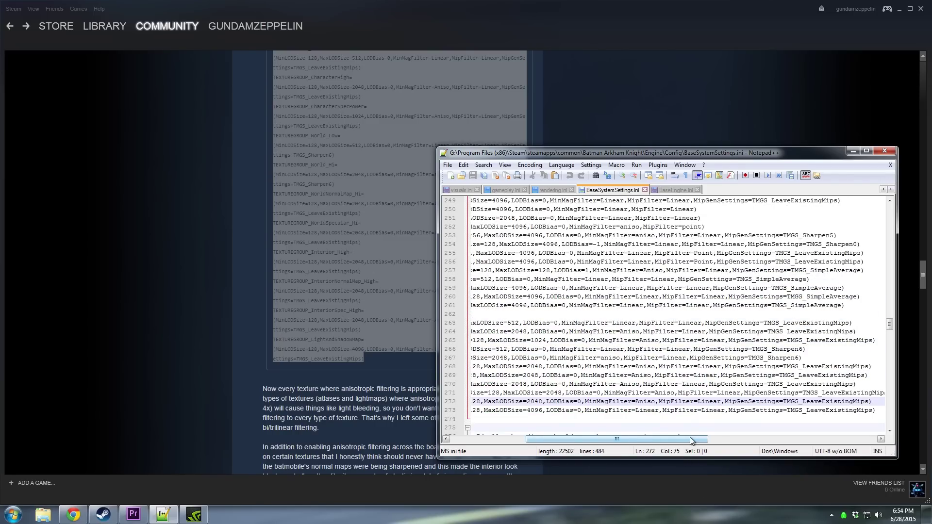
left_click_drag(617, 439, 542, 439)
scroll(349, 385, "up", 8)
scroll(350, 385, "up", 8)
left_click(124, 368)
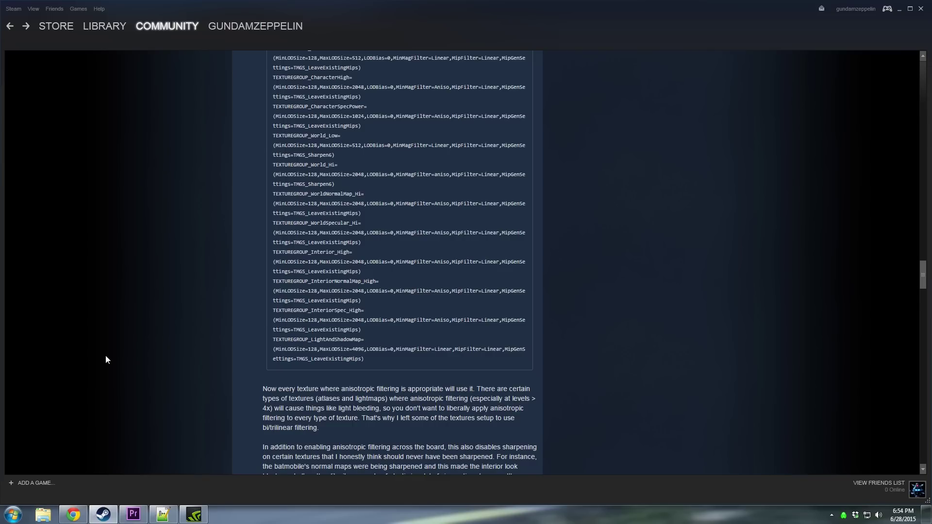
Scroll the guide past the shadow-map and Batmobile sections to the frame-smoothing and NVIDIA driver settings.
scroll(704, 391, "down", 2)
scroll(705, 389, "down", 5)
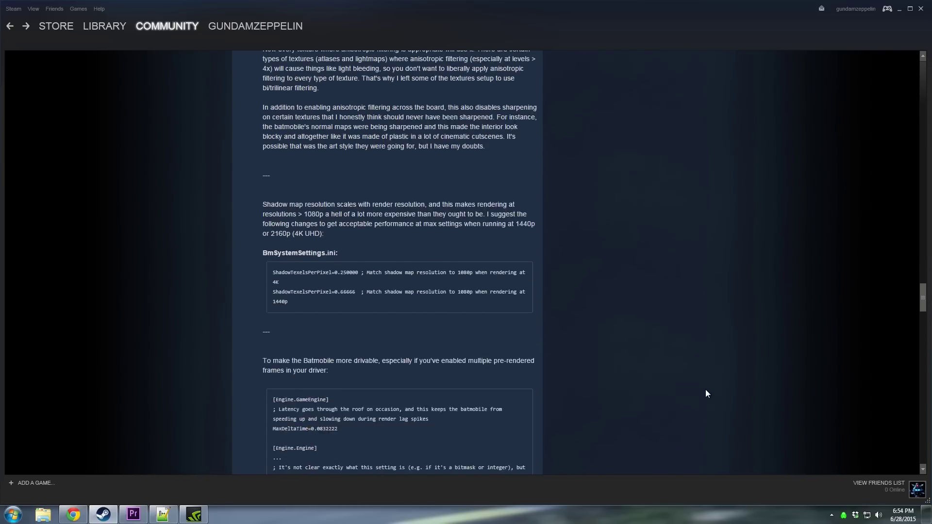
scroll(706, 389, "down", 4)
scroll(706, 390, "down", 3)
scroll(699, 350, "up", 10)
scroll(695, 316, "down", 7)
scroll(695, 316, "down", 1)
scroll(554, 330, "up", 3)
scroll(544, 337, "up", 2)
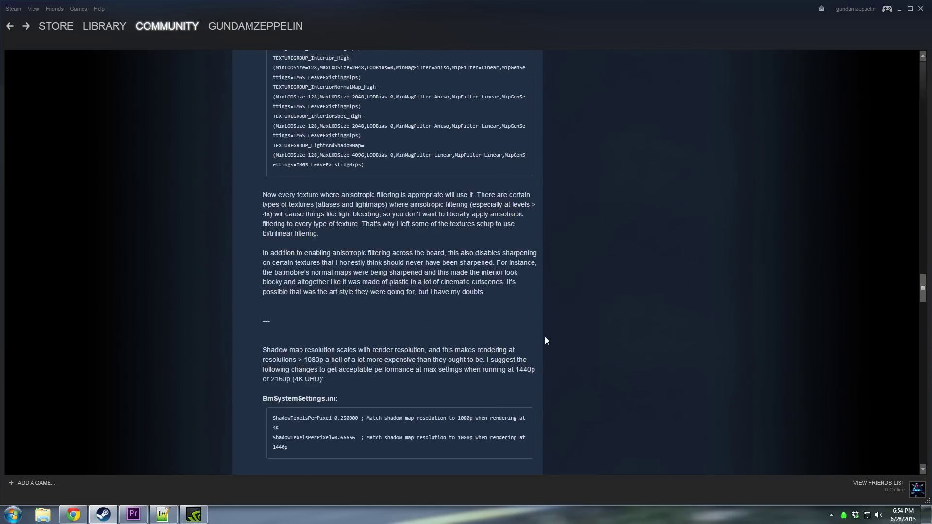
scroll(544, 337, "up", 2)
scroll(545, 339, "down", 3)
scroll(539, 343, "down", 3)
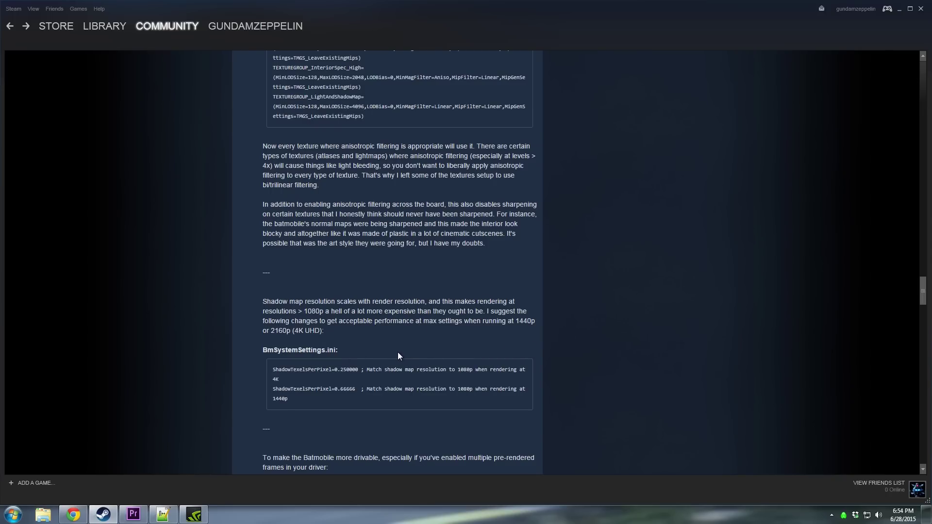
scroll(403, 371, "down", 2)
scroll(403, 372, "down", 2)
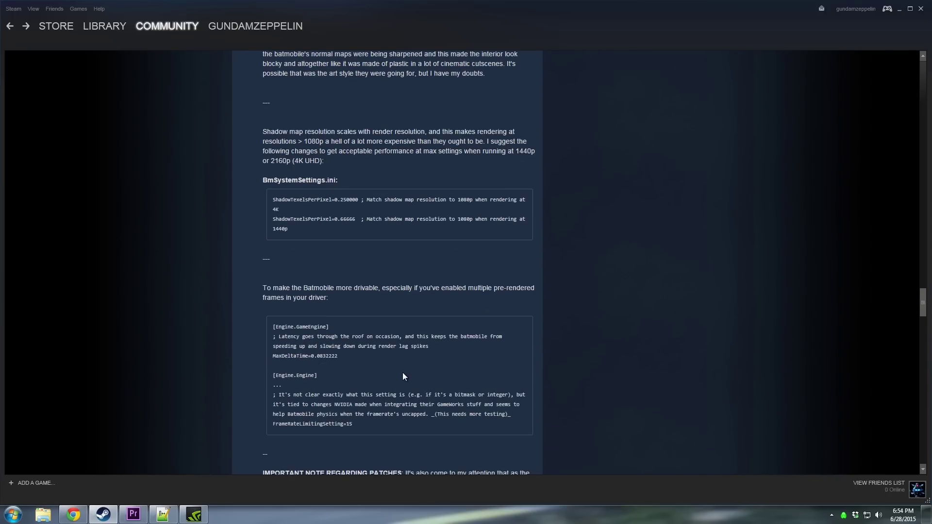
scroll(403, 372, "down", 3)
scroll(433, 366, "up", 8)
scroll(435, 364, "up", 4)
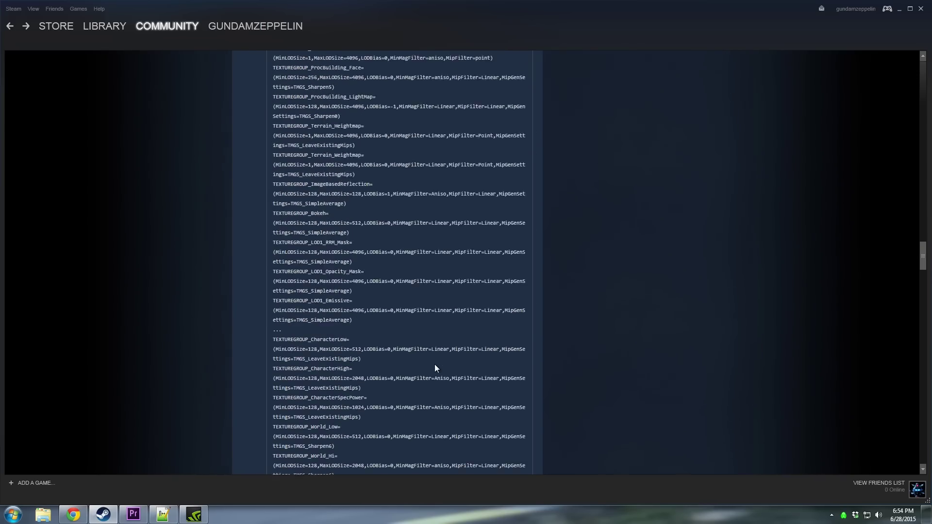
scroll(435, 365, "up", 3)
scroll(435, 365, "up", 5)
scroll(434, 365, "up", 4)
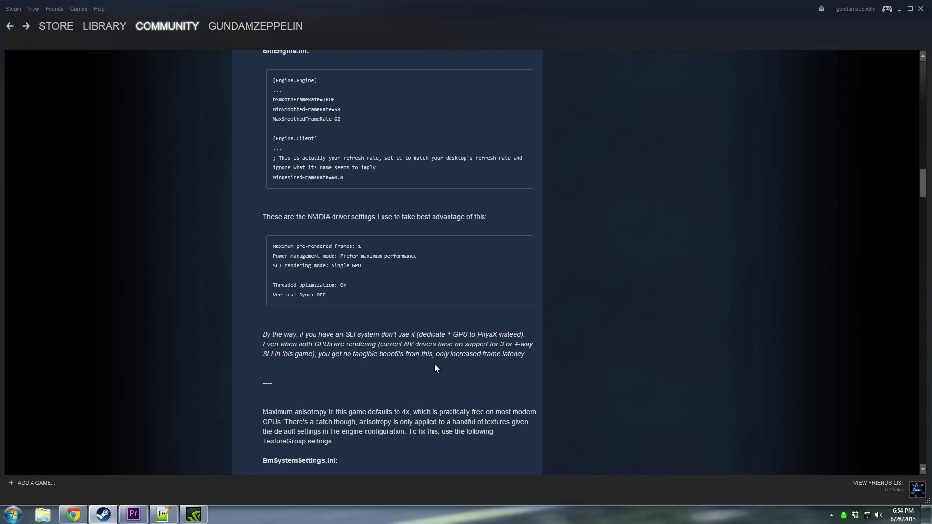
left_click(832, 515)
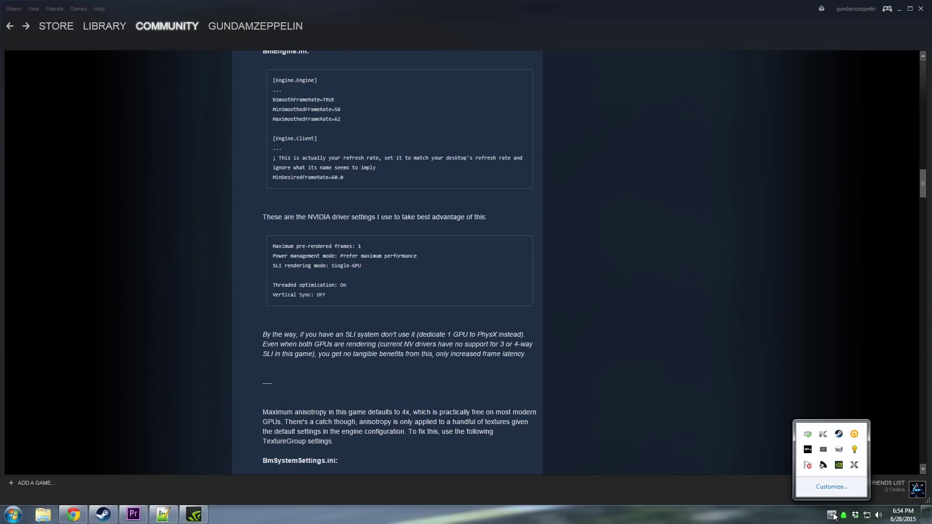
right_click(838, 465)
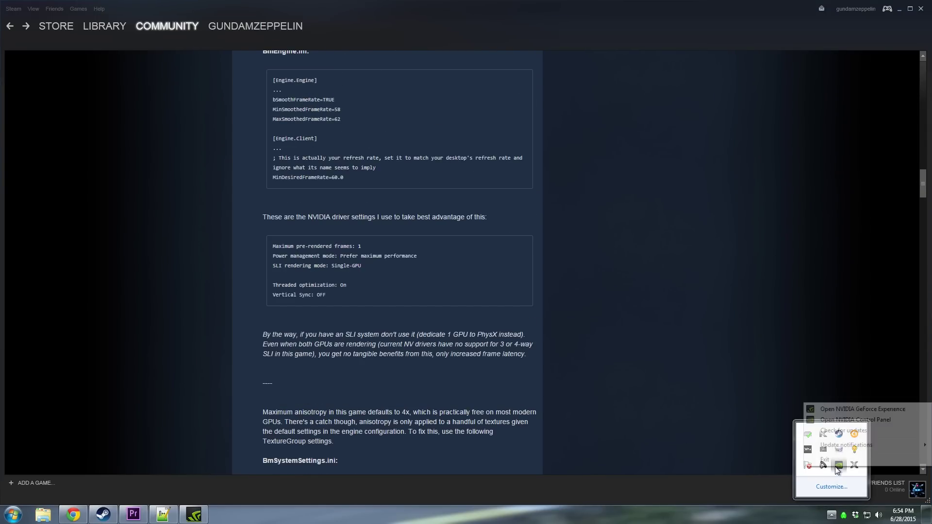
left_click(830, 421)
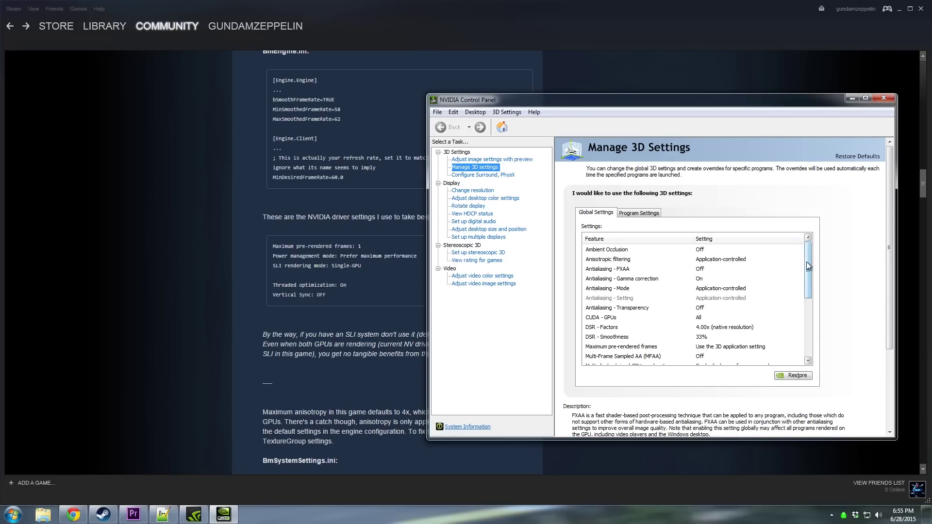
scroll(779, 329, "down", 5)
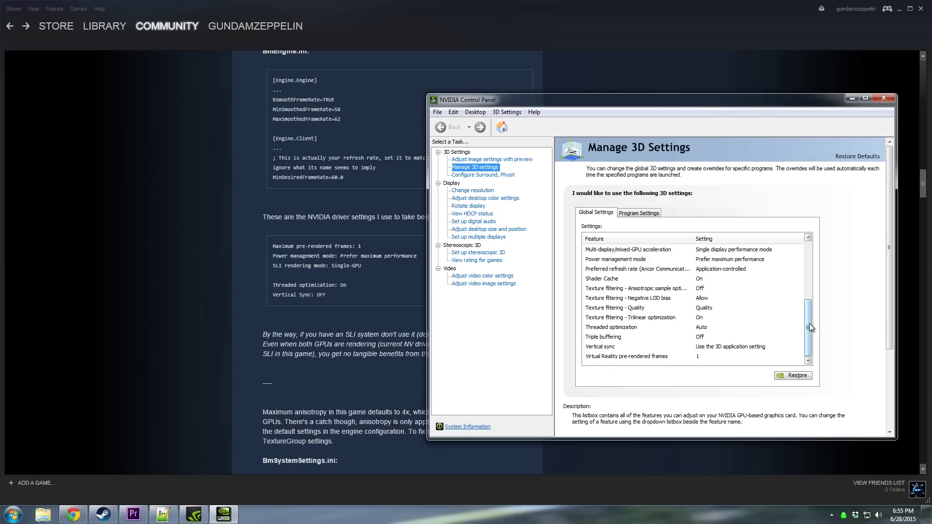
mouse_move(809, 325)
left_mouse_down()
mouse_move(804, 249)
mouse_move(804, 299)
left_mouse_up()
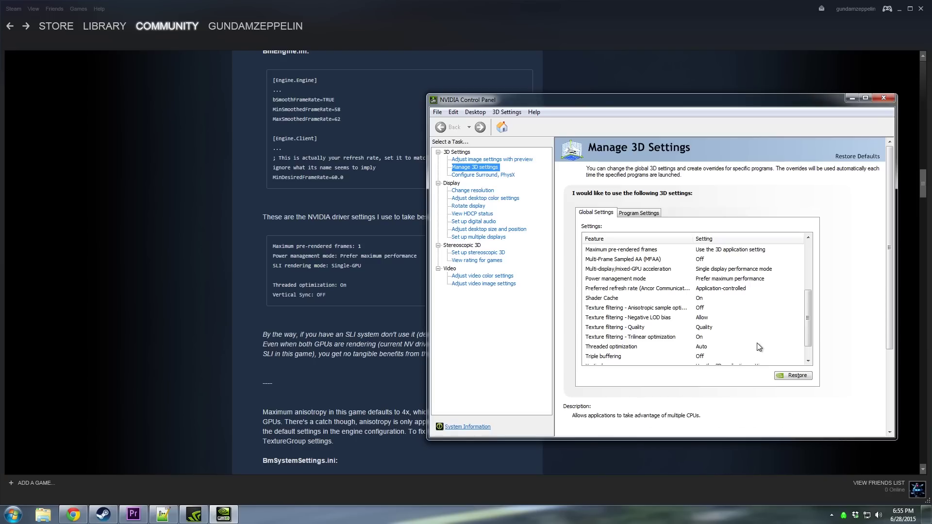
scroll(761, 348, "down", 2)
scroll(762, 347, "down", 1)
scroll(762, 347, "up", 4)
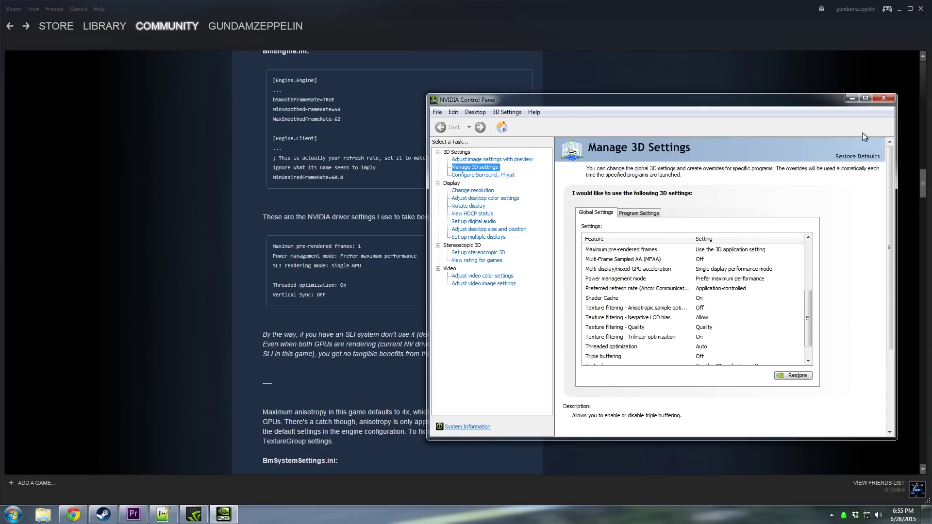
left_click(883, 98)
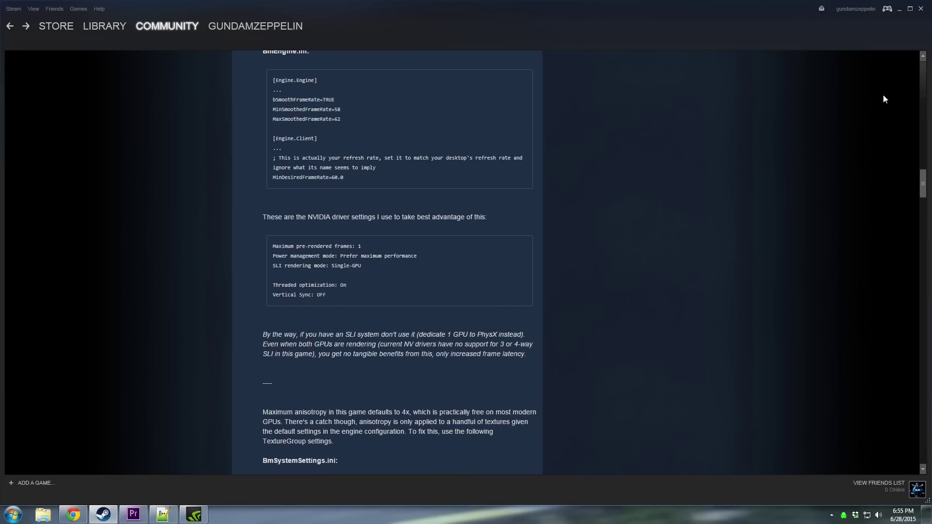